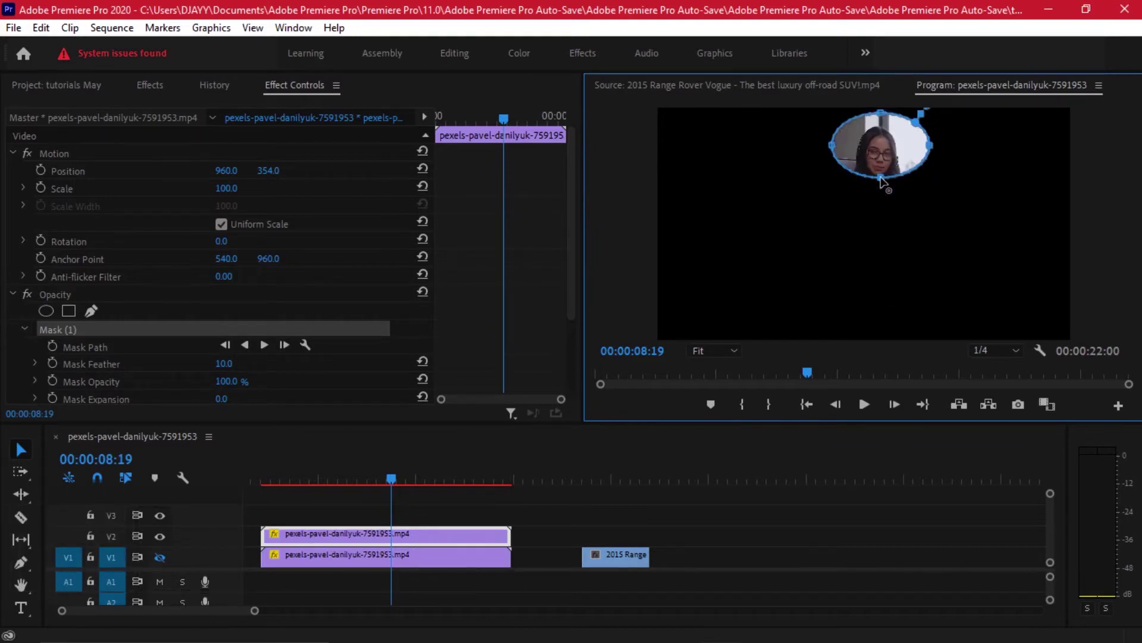
Shrink and reposition the elliptical opacity mask on the V2 clip so it tightly frames the woman's face at 00:00:08:19
{"action": "left_click_drag", "start_coordinate": [932, 146], "coordinate": [902, 146]}
{"action": "left_click_drag", "start_coordinate": [833, 146], "coordinate": [861, 151]}
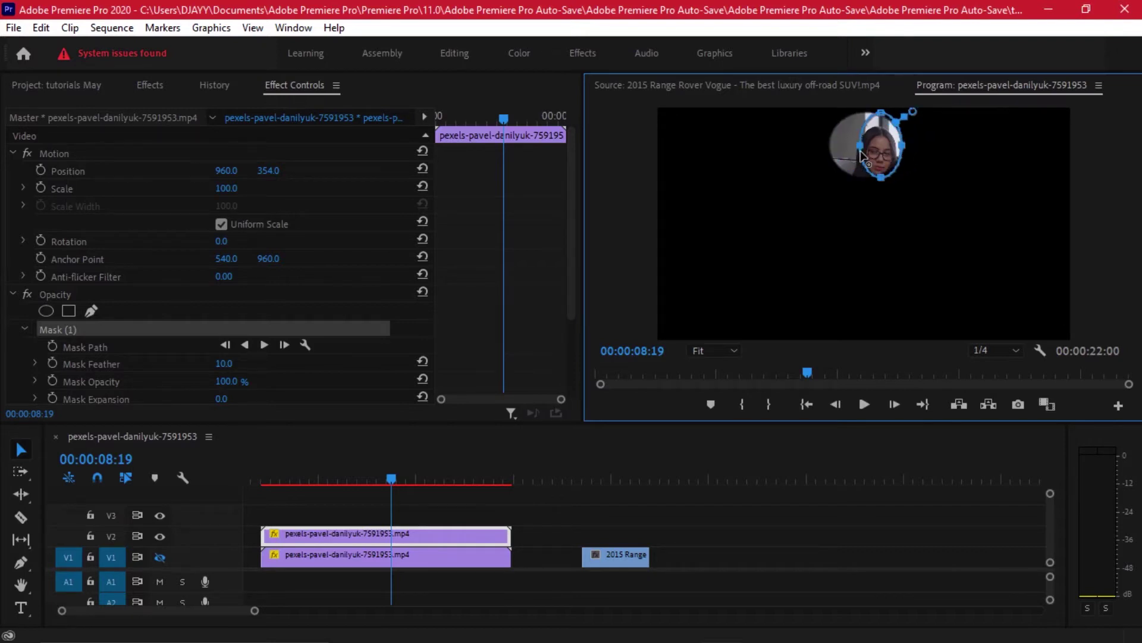
{"action": "left_click_drag", "start_coordinate": [881, 112], "coordinate": [883, 128]}
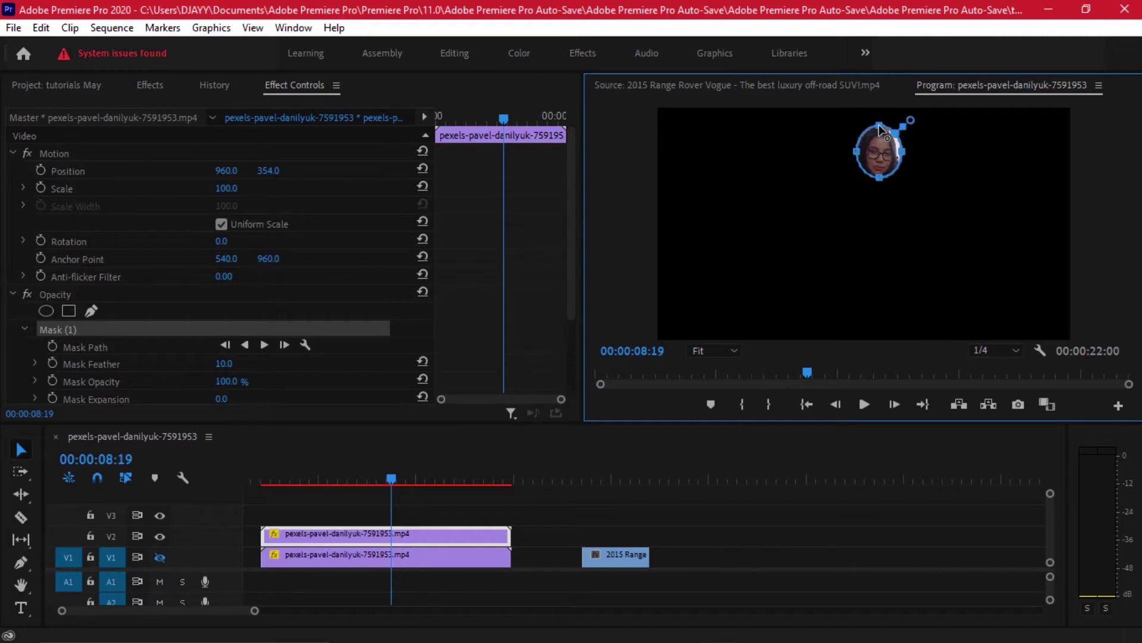
{"action": "left_click_drag", "start_coordinate": [880, 143], "coordinate": [879, 146]}
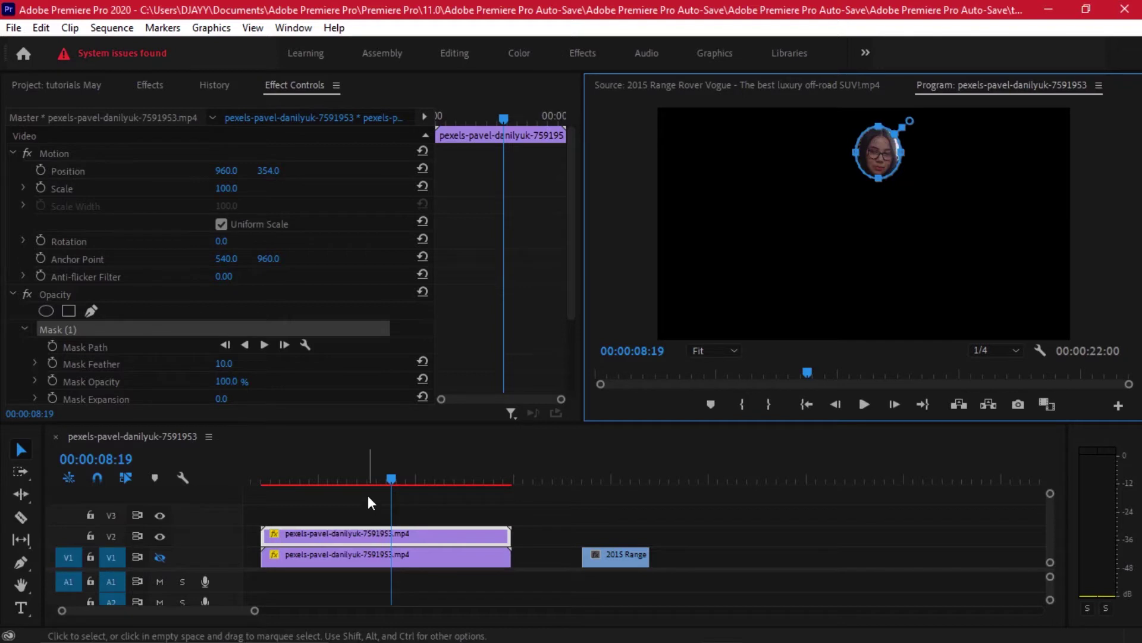
Start Mask Path keyframing for the face mask near the clip's beginning, at 00:00:02:06
{"action": "left_click", "coordinate": [448, 476]}
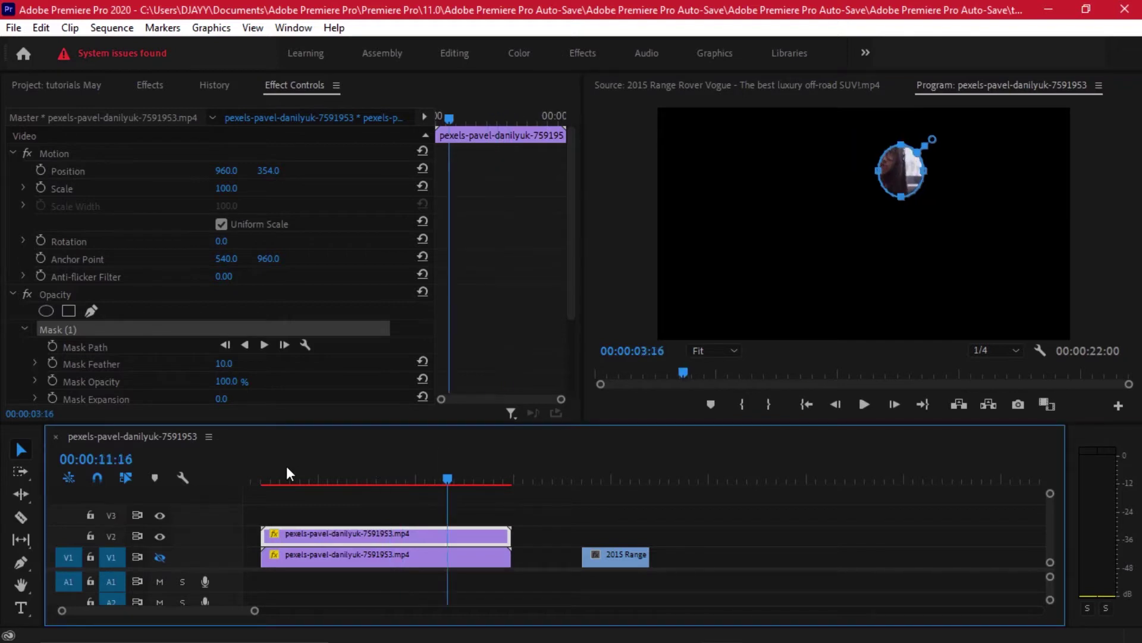
{"action": "left_click", "coordinate": [266, 470]}
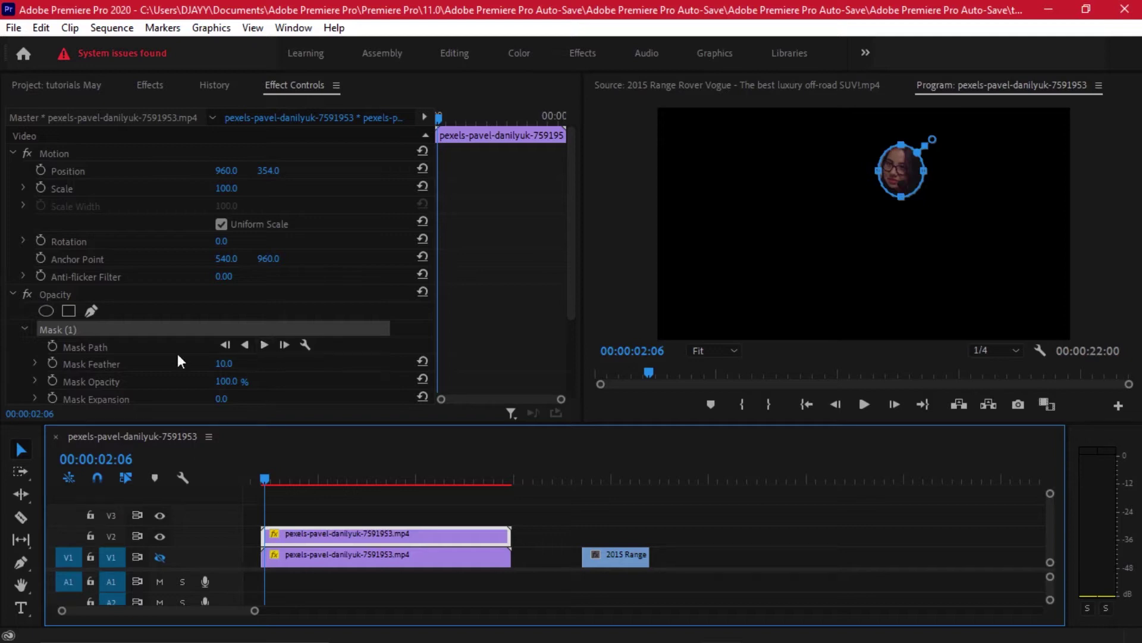
{"action": "left_click", "coordinate": [52, 345]}
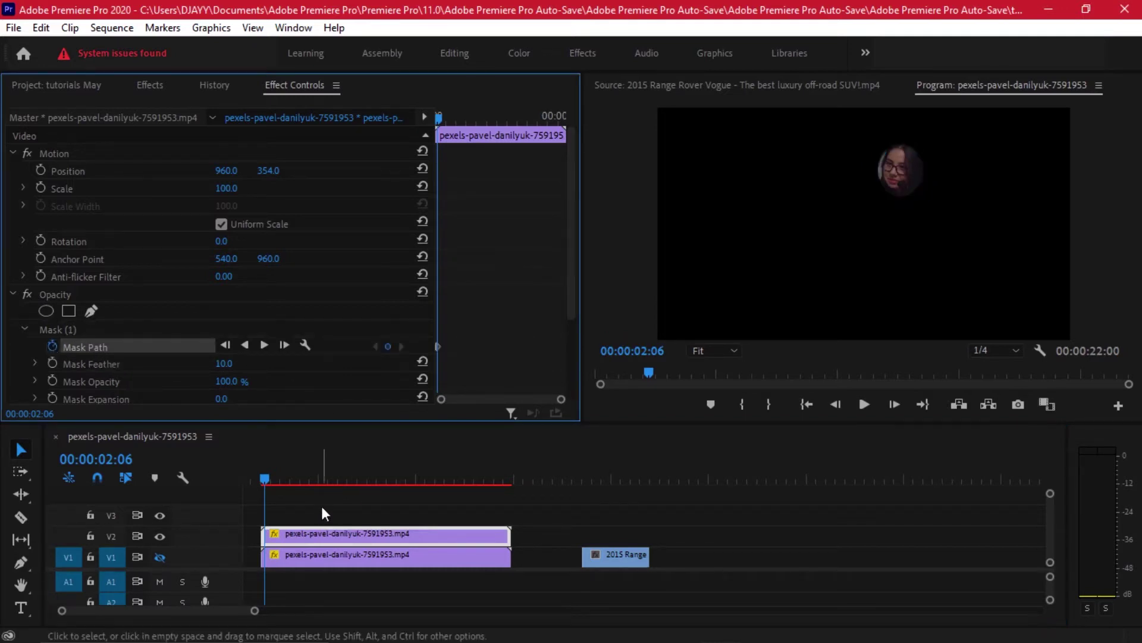
Realign the mask with the face at 00:00:02:11 and 00:00:03:01 to add Mask Path keyframes there
{"action": "left_click", "coordinate": [268, 478]}
{"action": "left_click", "coordinate": [133, 330]}
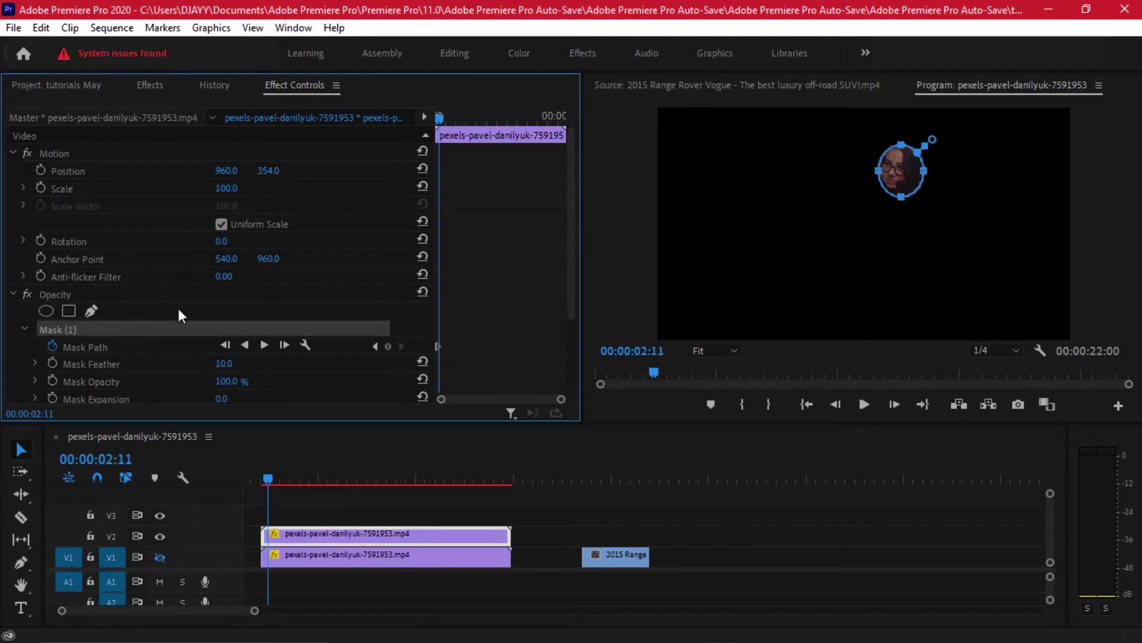
{"action": "left_click", "coordinate": [895, 170]}
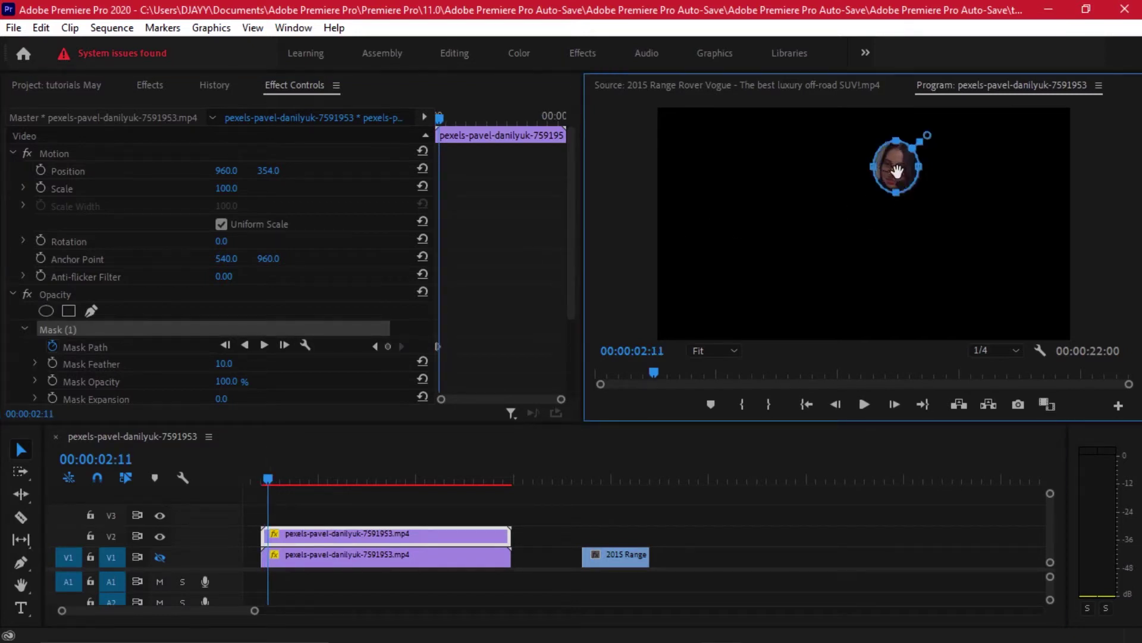
{"action": "left_click_drag", "start_coordinate": [894, 170], "coordinate": [898, 170]}
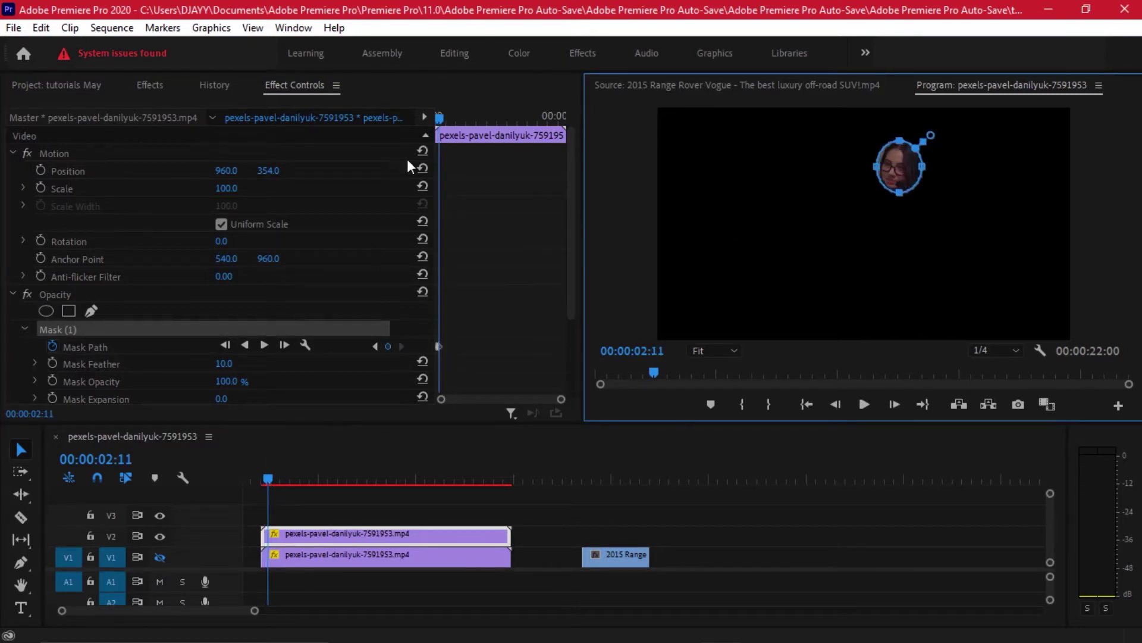
{"action": "left_click_drag", "start_coordinate": [440, 115], "coordinate": [444, 112]}
{"action": "left_click", "coordinate": [892, 169]}
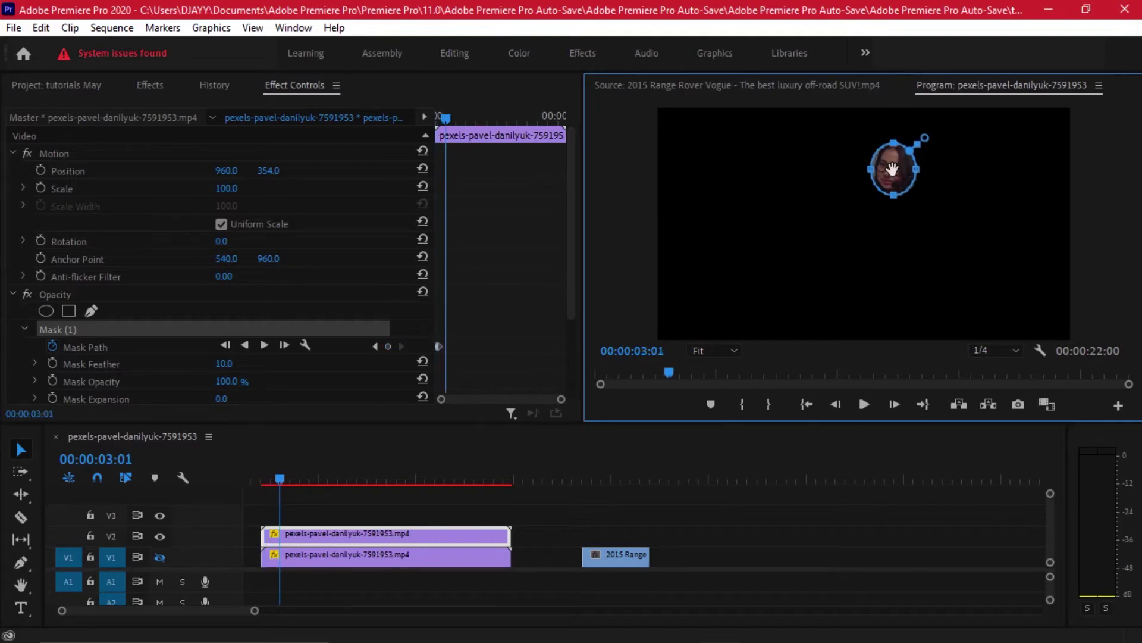
Reposition the mask over the face at 00:00:04:11, 00:00:05:17 and slightly further on, keyframing each position
{"action": "left_click", "coordinate": [460, 119]}
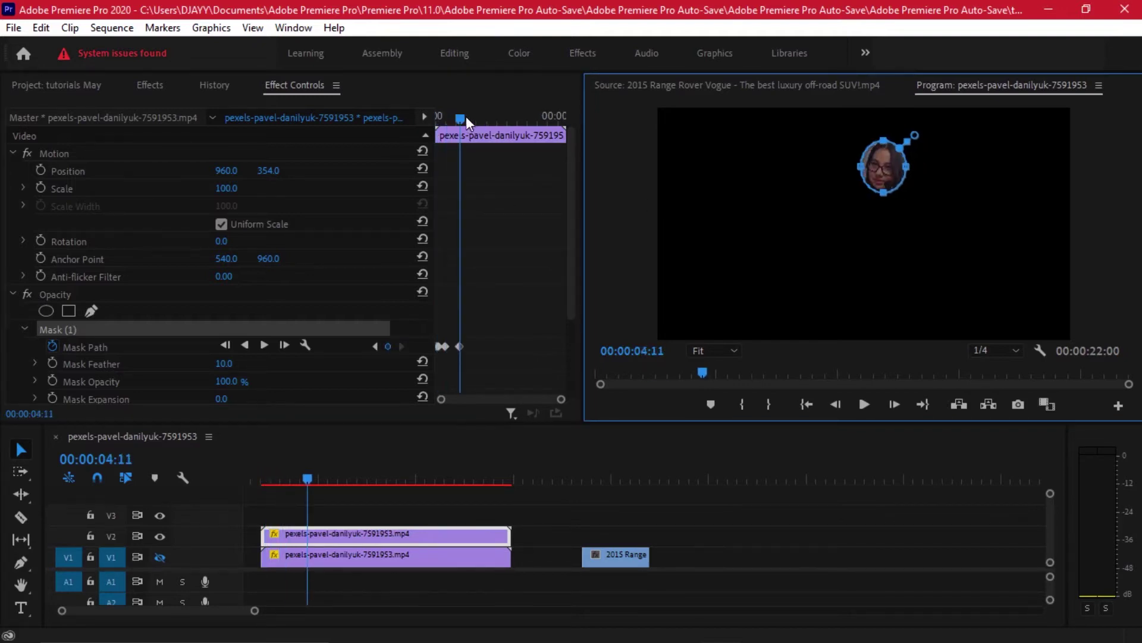
{"action": "left_click_drag", "start_coordinate": [458, 118], "coordinate": [473, 118]}
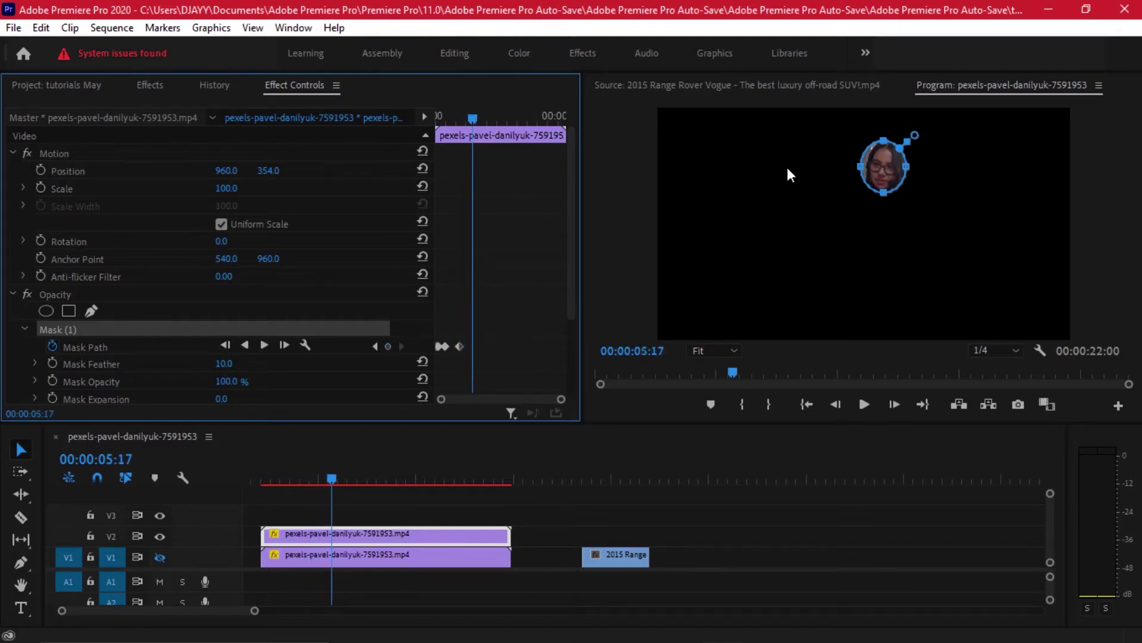
{"action": "left_click_drag", "start_coordinate": [868, 157], "coordinate": [876, 159]}
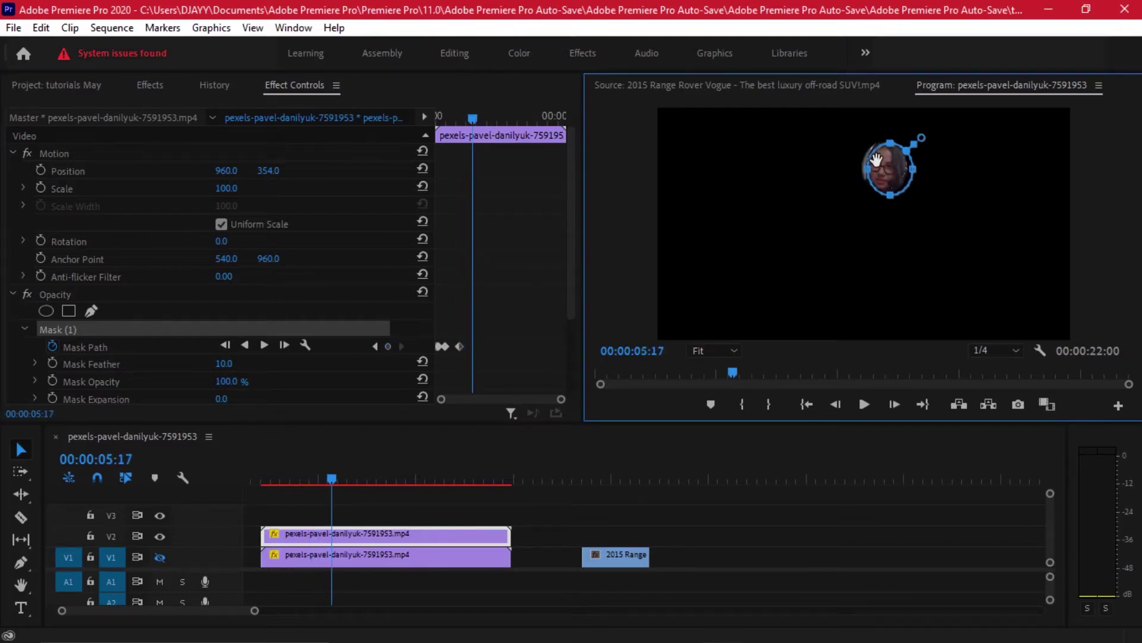
{"action": "left_click_drag", "start_coordinate": [473, 118], "coordinate": [481, 117]}
{"action": "left_click_drag", "start_coordinate": [881, 162], "coordinate": [890, 165]}
Track the face through the middle of the clip, realigning the mask at closely spaced Mask Path keyframes
{"action": "left_click_drag", "start_coordinate": [480, 118], "coordinate": [492, 118]}
{"action": "left_click_drag", "start_coordinate": [887, 163], "coordinate": [886, 160]}
{"action": "left_click", "coordinate": [501, 122]}
{"action": "left_click_drag", "start_coordinate": [501, 121], "coordinate": [496, 121]}
{"action": "left_click_drag", "start_coordinate": [870, 160], "coordinate": [867, 156]}
{"action": "left_click_drag", "start_coordinate": [495, 119], "coordinate": [500, 120]}
{"action": "left_click_drag", "start_coordinate": [876, 157], "coordinate": [878, 154]}
{"action": "left_click_drag", "start_coordinate": [500, 119], "coordinate": [505, 119]}
{"action": "left_click_drag", "start_coordinate": [875, 158], "coordinate": [877, 158]}
{"action": "left_click_drag", "start_coordinate": [505, 118], "coordinate": [515, 117]}
{"action": "left_click_drag", "start_coordinate": [875, 153], "coordinate": [877, 152]}
Keyframe the mask over the face through the last part of the clip, up to 00:00:14:06
{"action": "left_click_drag", "start_coordinate": [513, 114], "coordinate": [541, 115]}
{"action": "left_click_drag", "start_coordinate": [880, 156], "coordinate": [879, 154]}
{"action": "left_click", "coordinate": [547, 116]}
{"action": "left_click_drag", "start_coordinate": [548, 116], "coordinate": [551, 117]}
{"action": "left_click_drag", "start_coordinate": [881, 153], "coordinate": [887, 153]}
{"action": "left_click", "coordinate": [559, 116]}
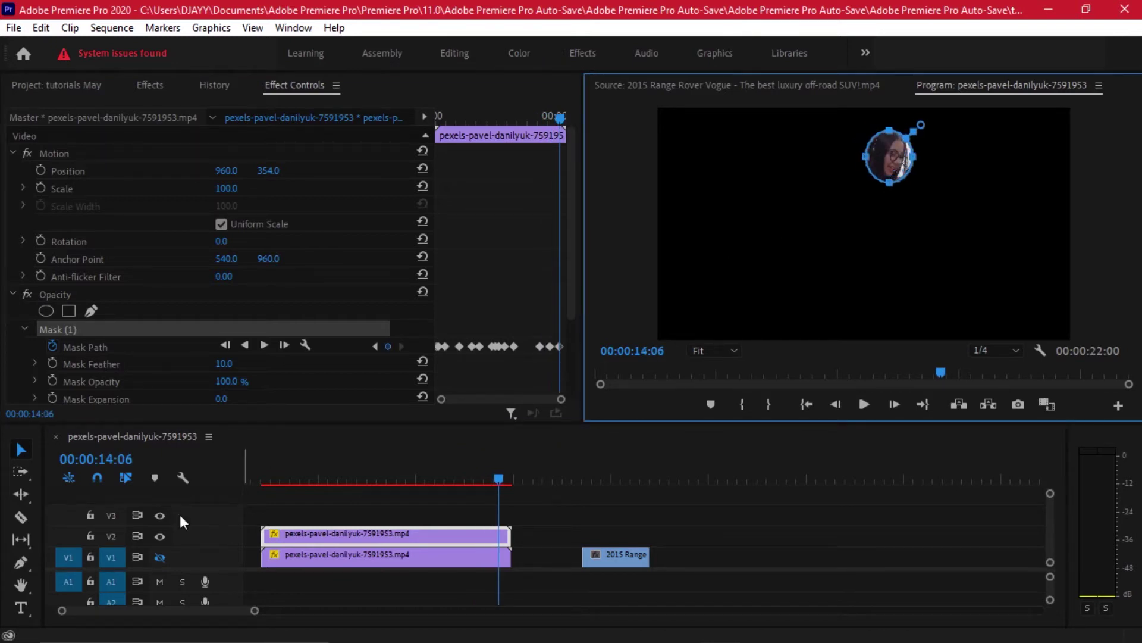
Check the tracked mask with the V1 track temporarily shown, and review its position back to around 00:00:06:00
{"action": "left_click", "coordinate": [161, 557]}
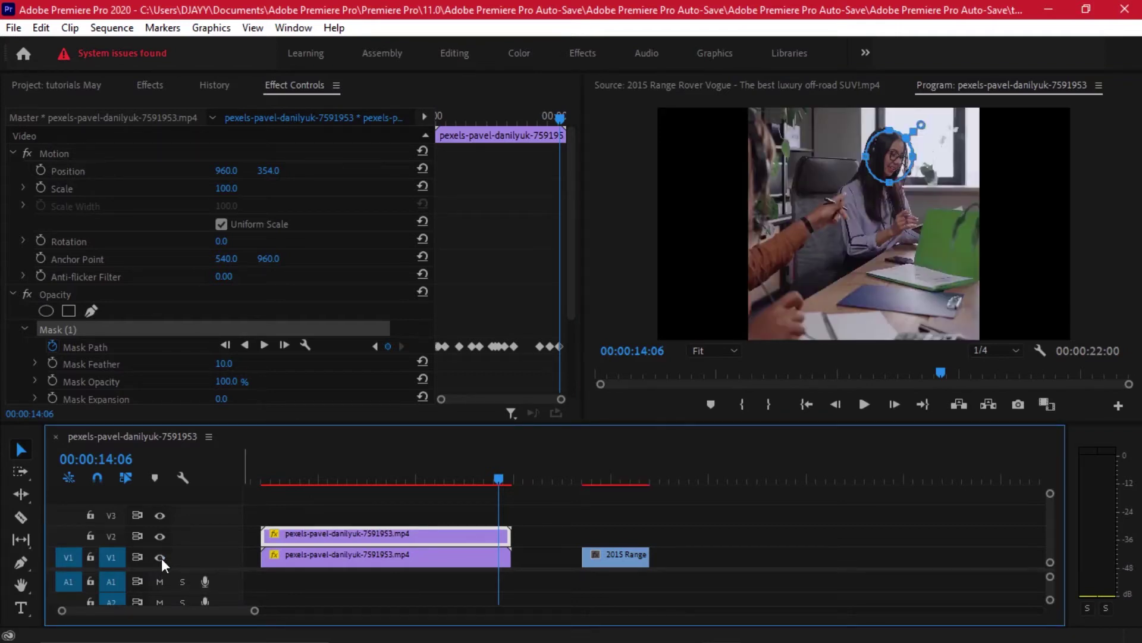
{"action": "left_click", "coordinate": [161, 558]}
{"action": "left_click", "coordinate": [480, 480]}
{"action": "left_click_drag", "start_coordinate": [380, 470], "coordinate": [337, 479]}
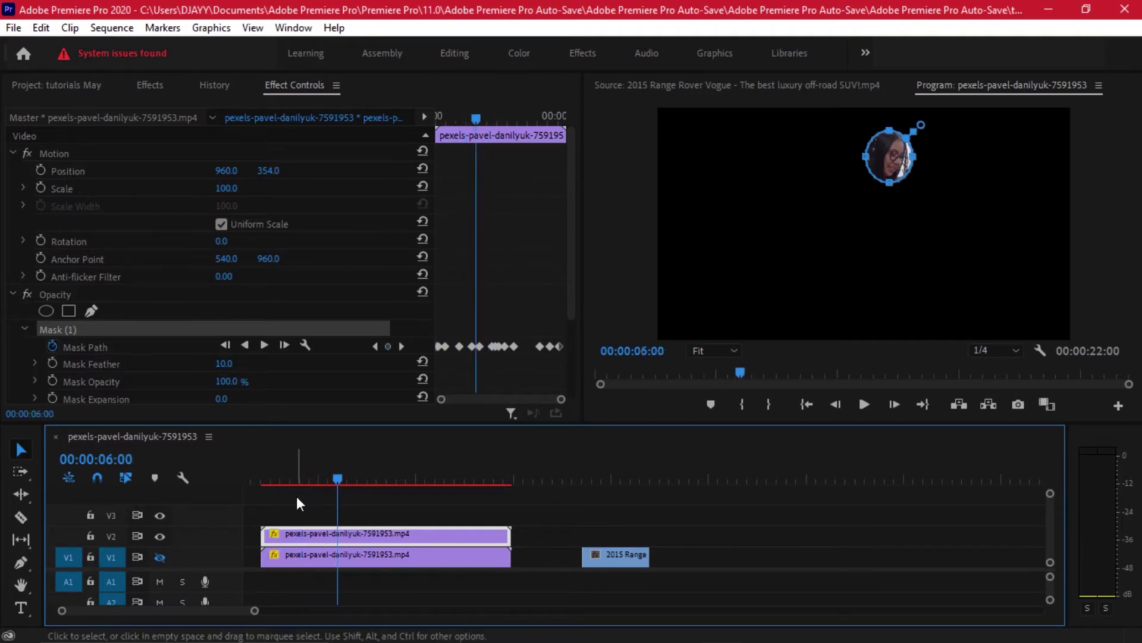
{"action": "left_click", "coordinate": [296, 495]}
{"action": "key", "text": "Left"}
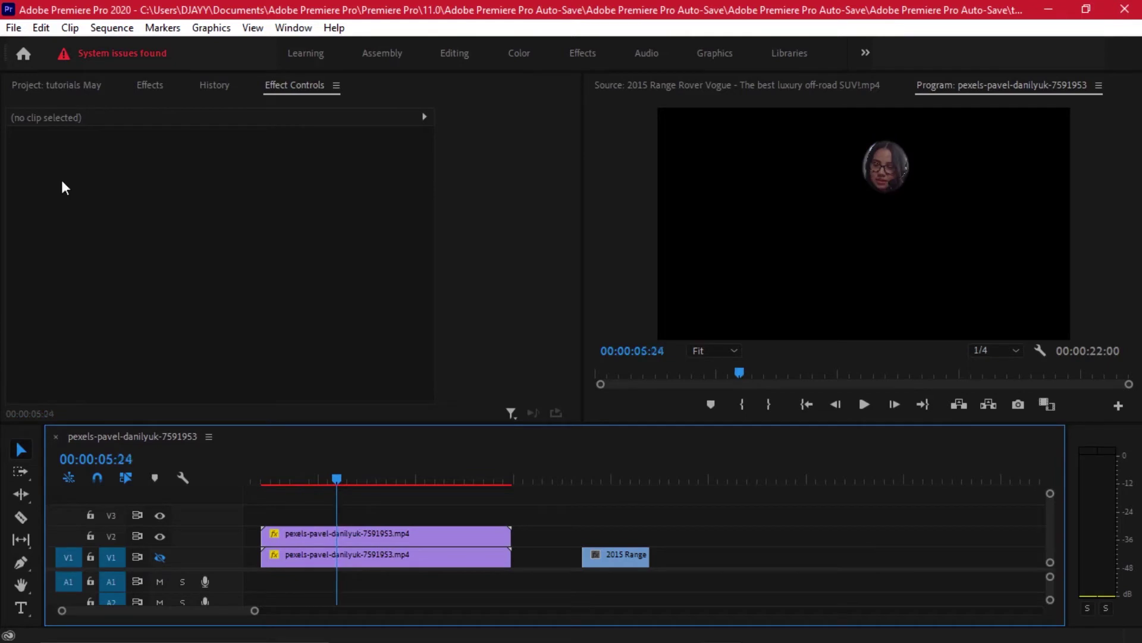
Search the effects for "camera" and apply Camera Blur to the masked clip on V2
{"action": "left_click", "coordinate": [149, 86]}
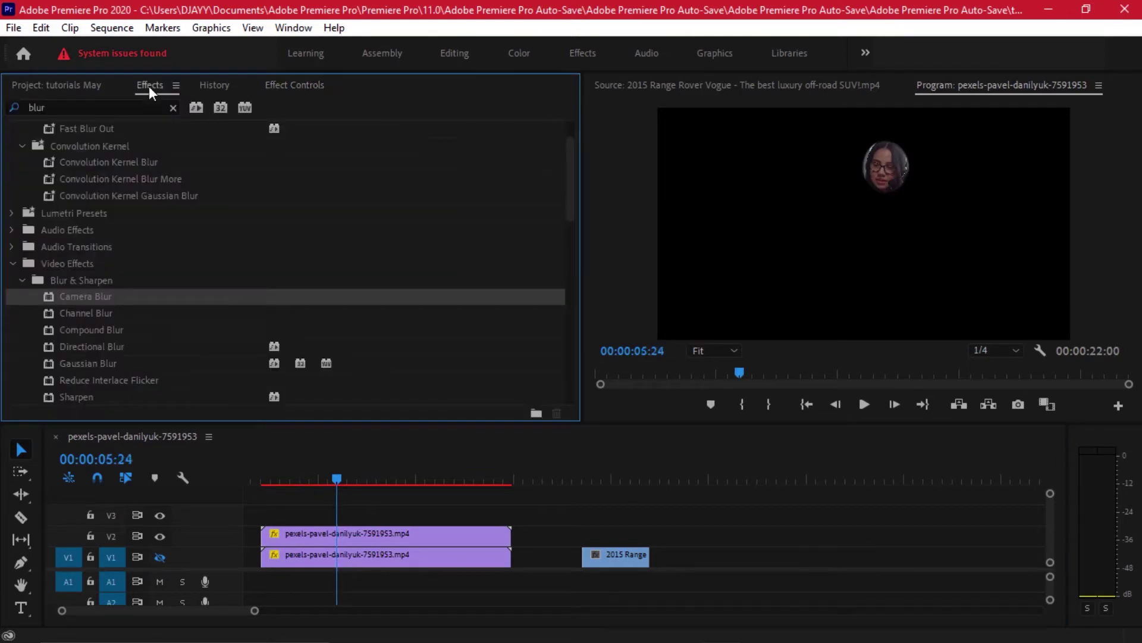
{"action": "left_click", "coordinate": [173, 108]}
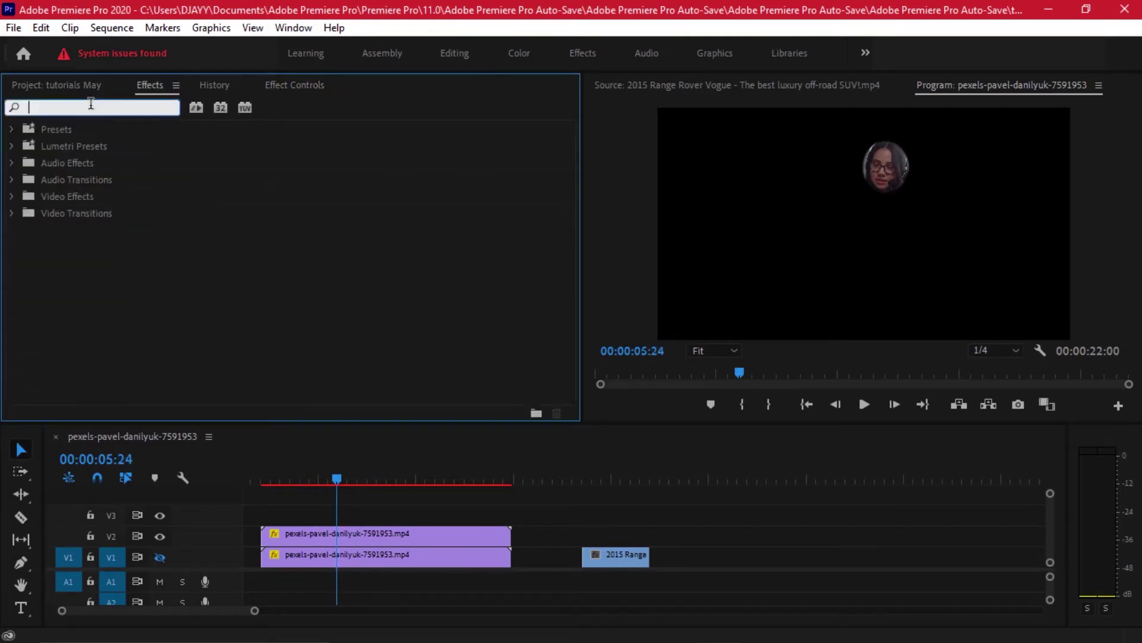
{"action": "type", "text": "camera"}
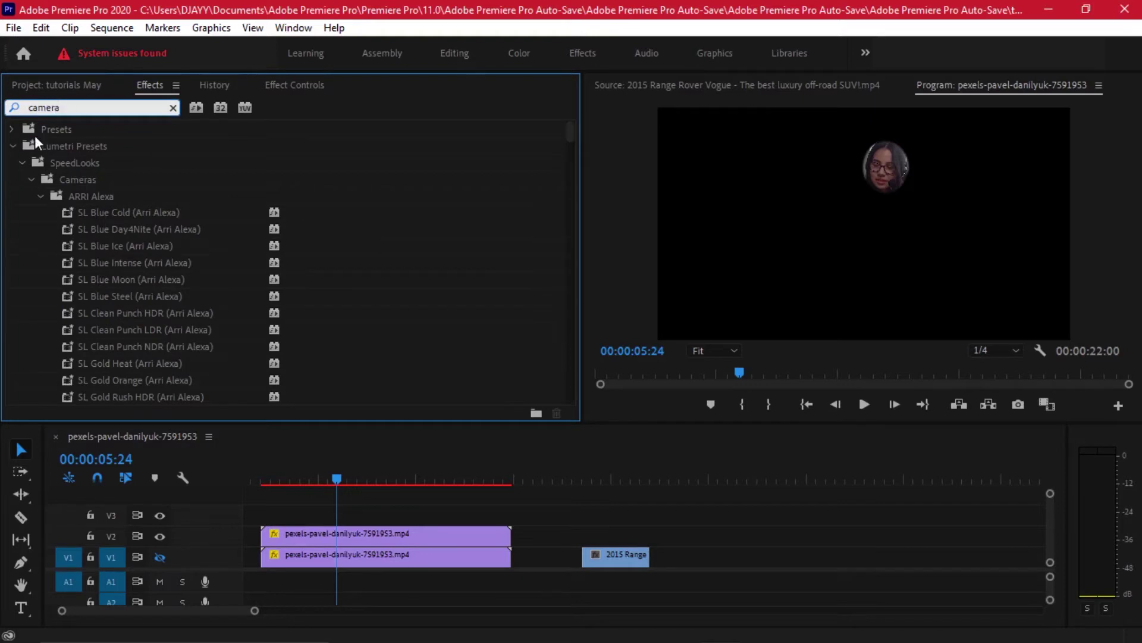
{"action": "left_click", "coordinate": [13, 146]}
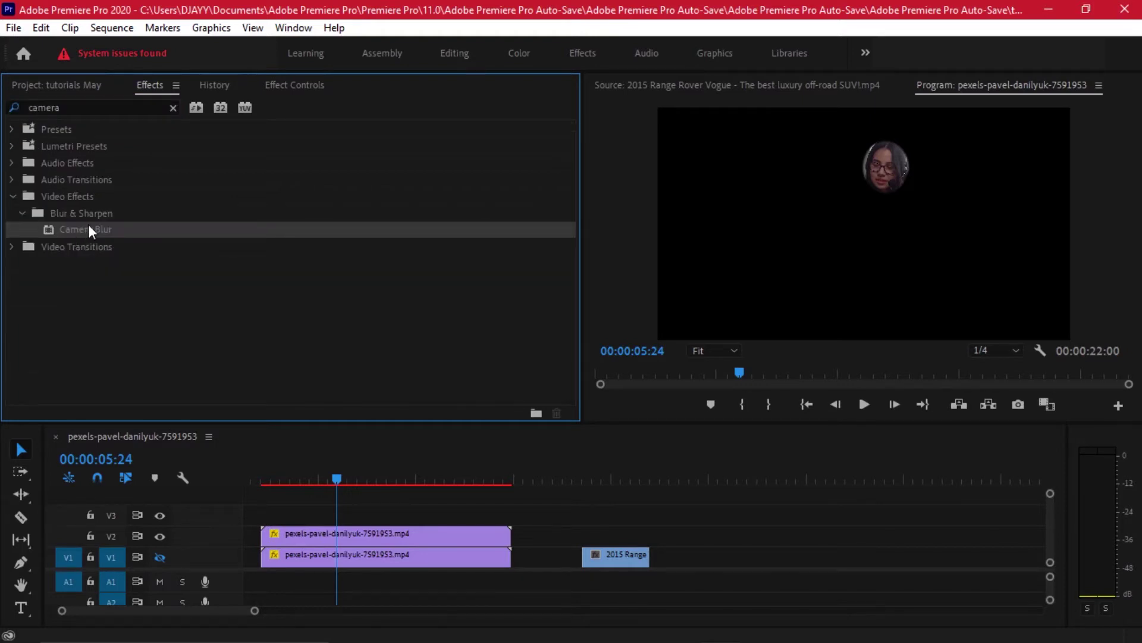
{"action": "left_click_drag", "start_coordinate": [88, 223], "coordinate": [386, 539]}
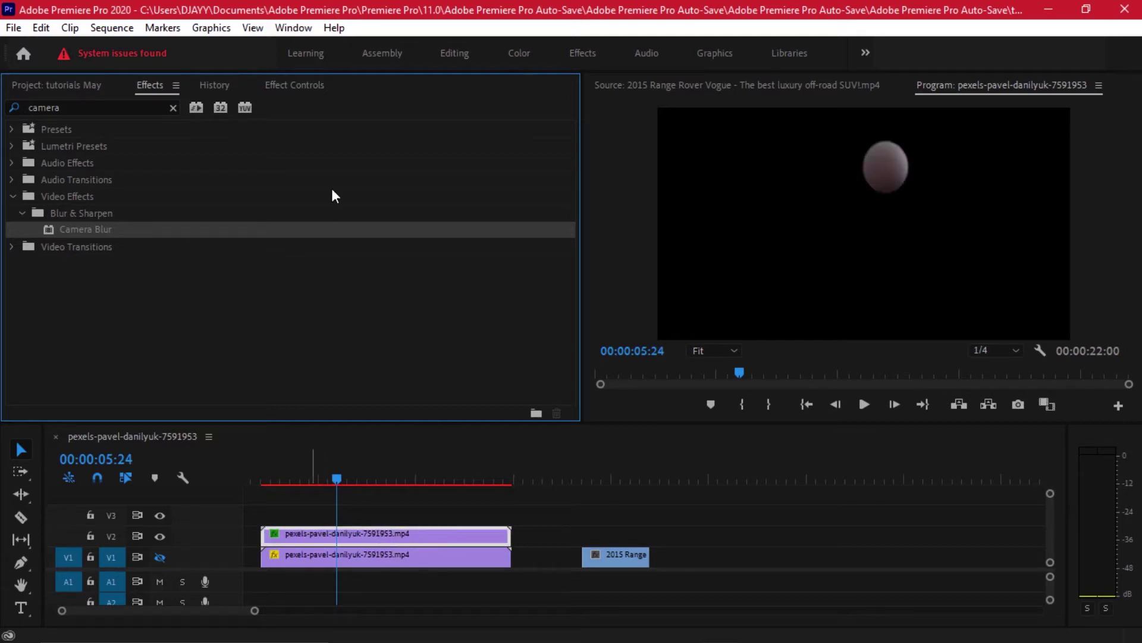
Set the Camera Blur effect's Percent Blur to 12 on the masked clip
{"action": "left_click", "coordinate": [295, 85]}
{"action": "scroll", "coordinate": [547, 345], "scroll_direction": "down", "scroll_amount": 5}
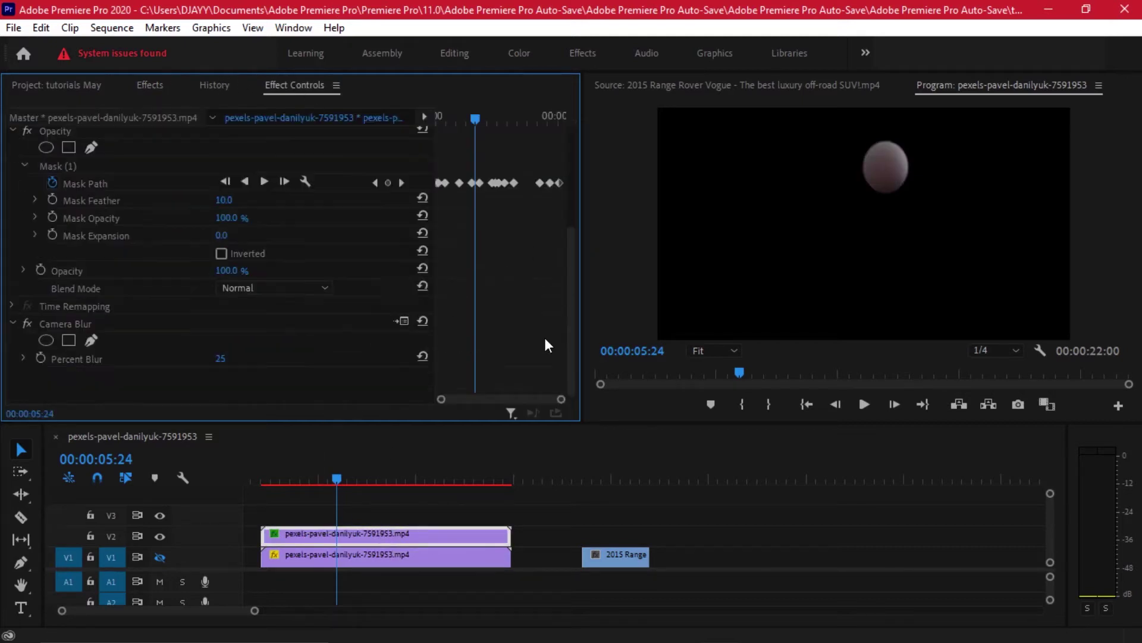
{"action": "left_click_drag", "start_coordinate": [221, 360], "coordinate": [213, 361]}
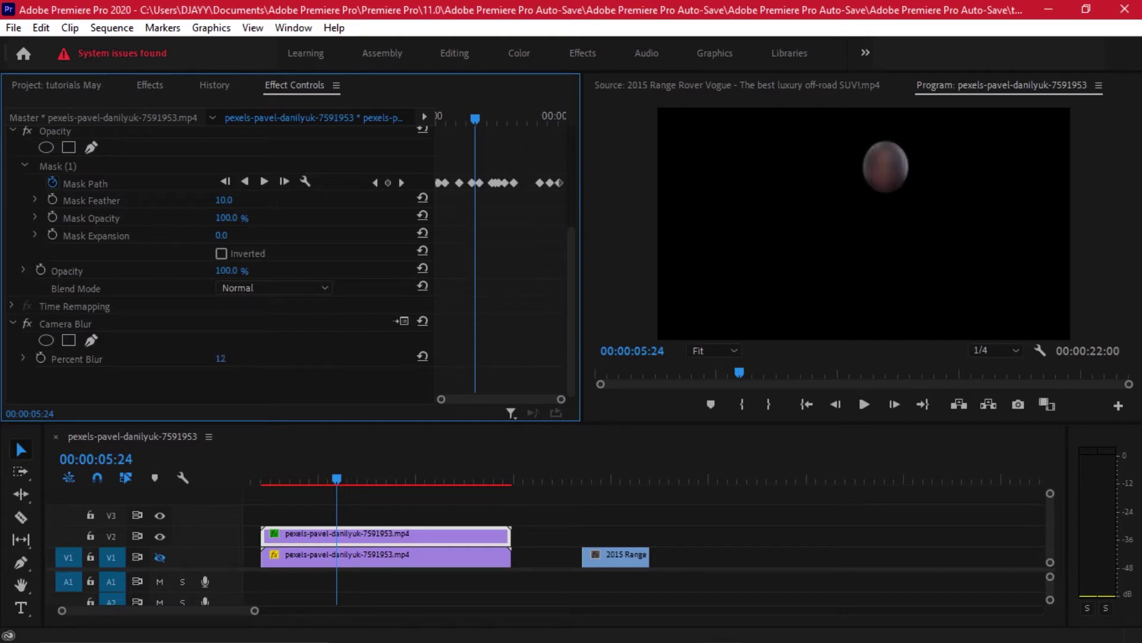
Show the V1 track beneath the blurred face and set the Camera Blur's Percent Blur to 5
{"action": "left_click", "coordinate": [162, 562]}
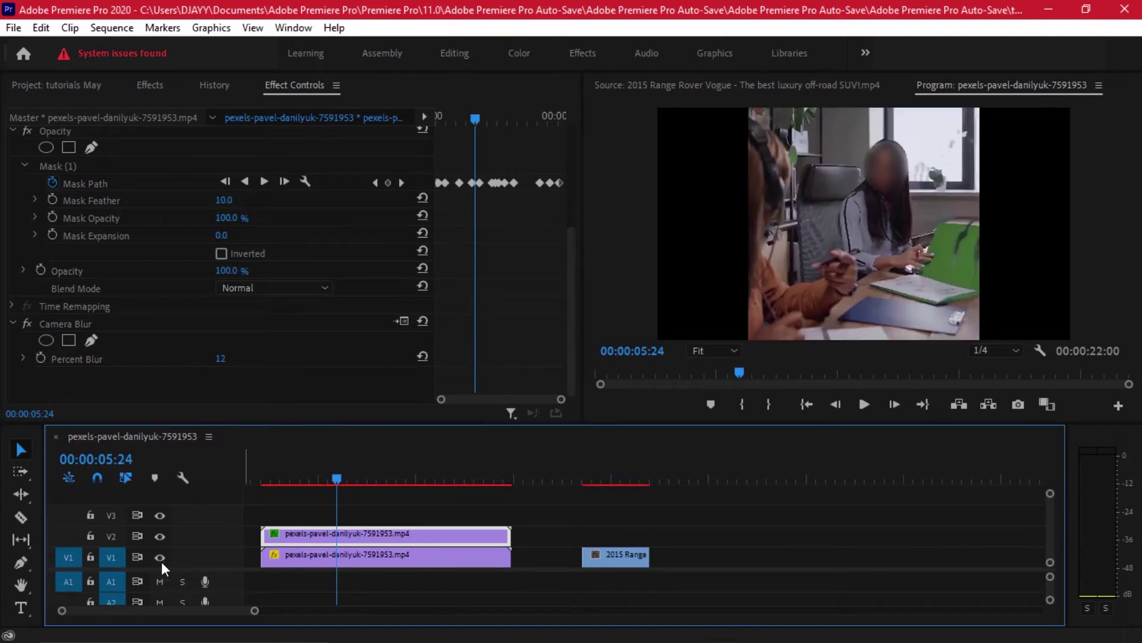
{"action": "left_click_drag", "start_coordinate": [338, 471], "coordinate": [273, 472]}
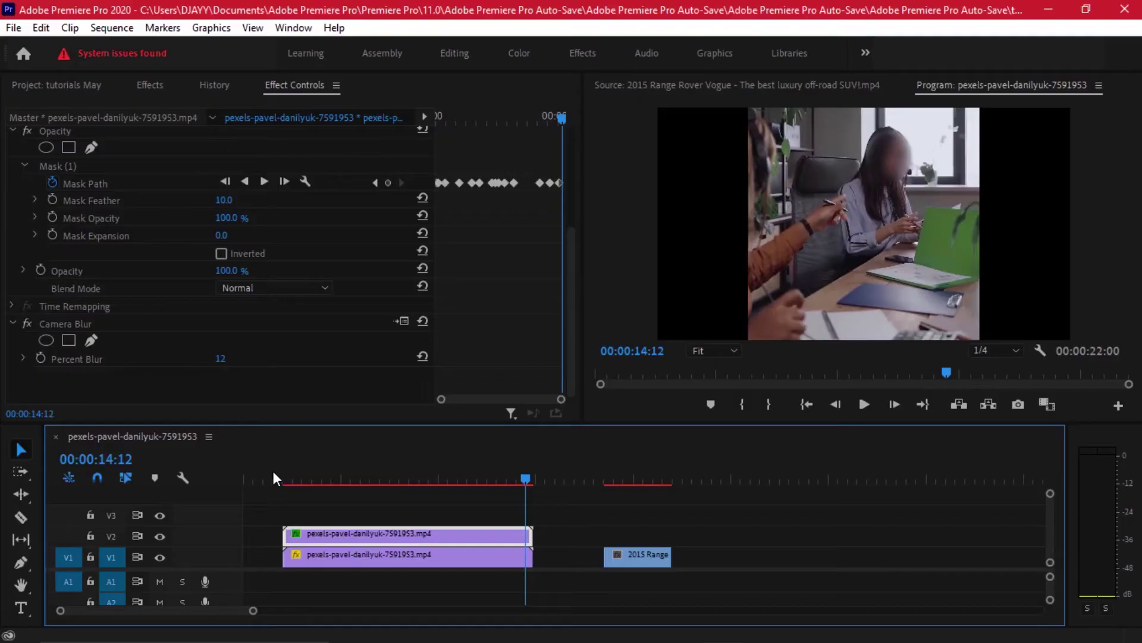
{"action": "left_click_drag", "start_coordinate": [219, 365], "coordinate": [231, 360]}
{"action": "left_click", "coordinate": [231, 359]}
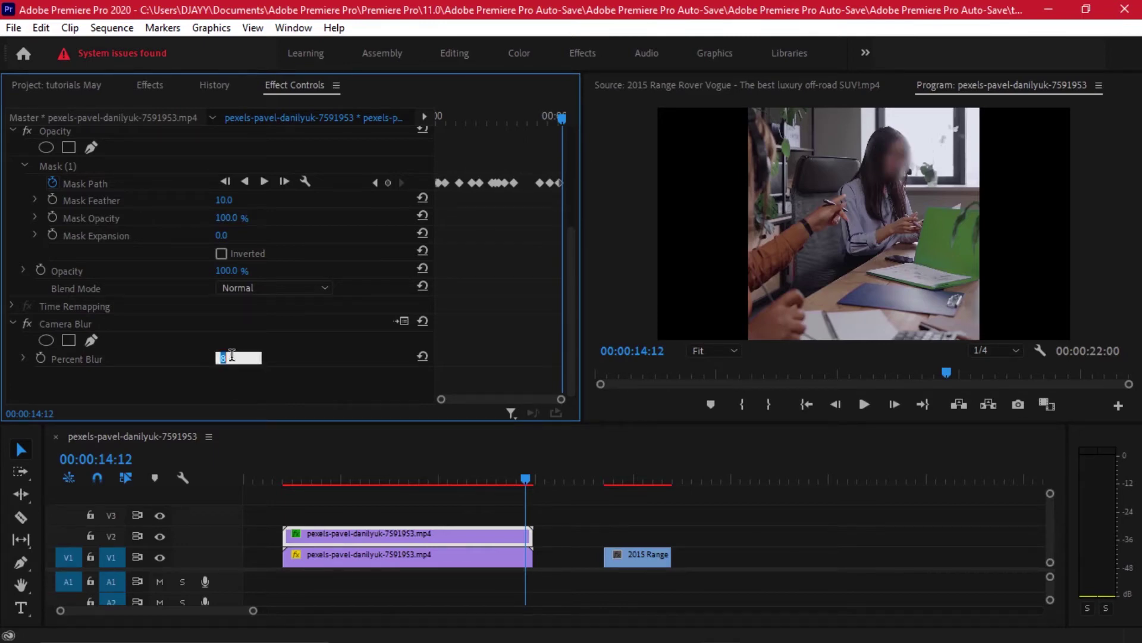
{"action": "type", "text": "5"}
{"action": "key", "text": "Return"}
Duplicate the Range Rover clip onto V2 directly above the original and hide the V1 track
{"action": "left_click", "coordinate": [302, 473]}
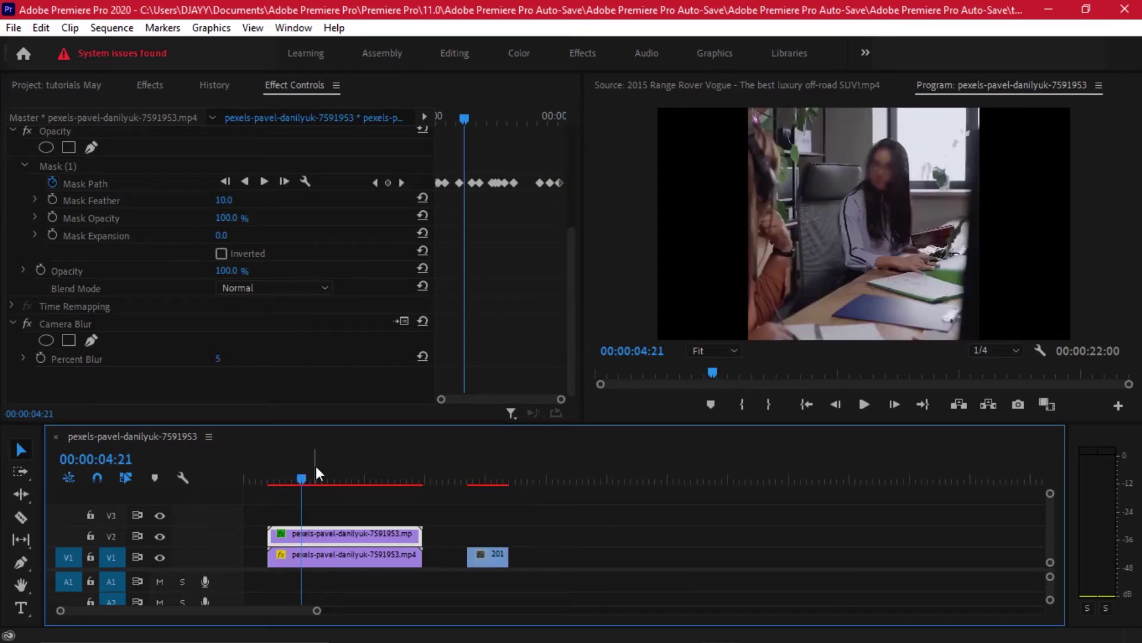
{"action": "left_click_drag", "start_coordinate": [328, 471], "coordinate": [480, 470]}
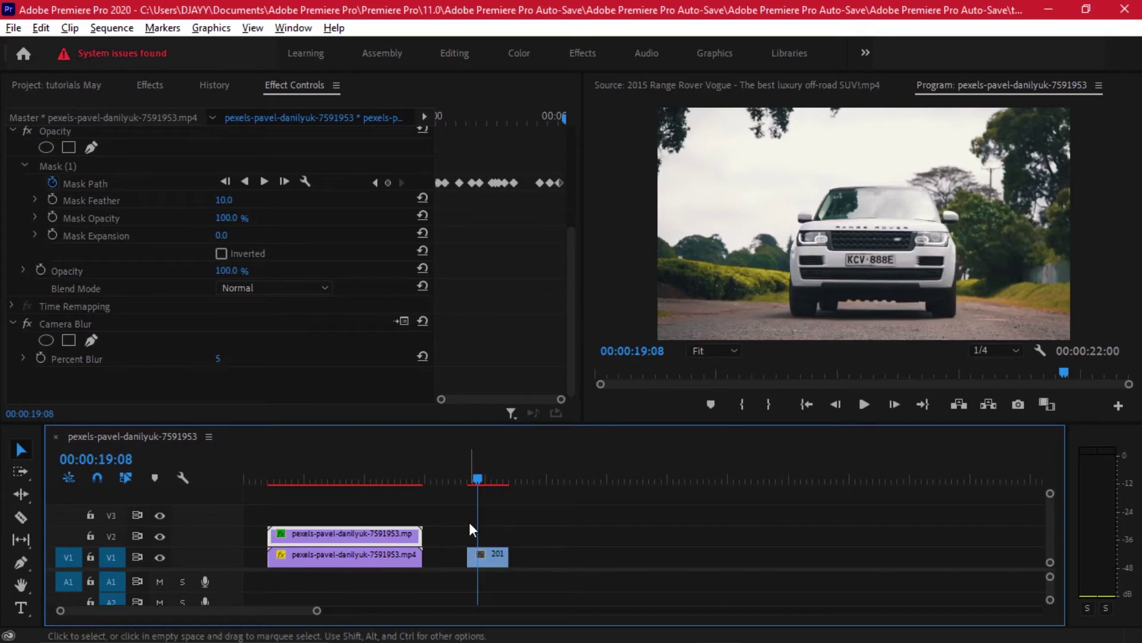
{"action": "scroll", "coordinate": [468, 522], "scroll_direction": "up", "scroll_amount": 2}
{"action": "scroll", "coordinate": [501, 546], "scroll_direction": "up", "scroll_amount": 3}
{"action": "left_click_drag", "start_coordinate": [584, 477], "coordinate": [574, 470]}
{"action": "left_click_drag", "start_coordinate": [586, 556], "coordinate": [608, 538]}
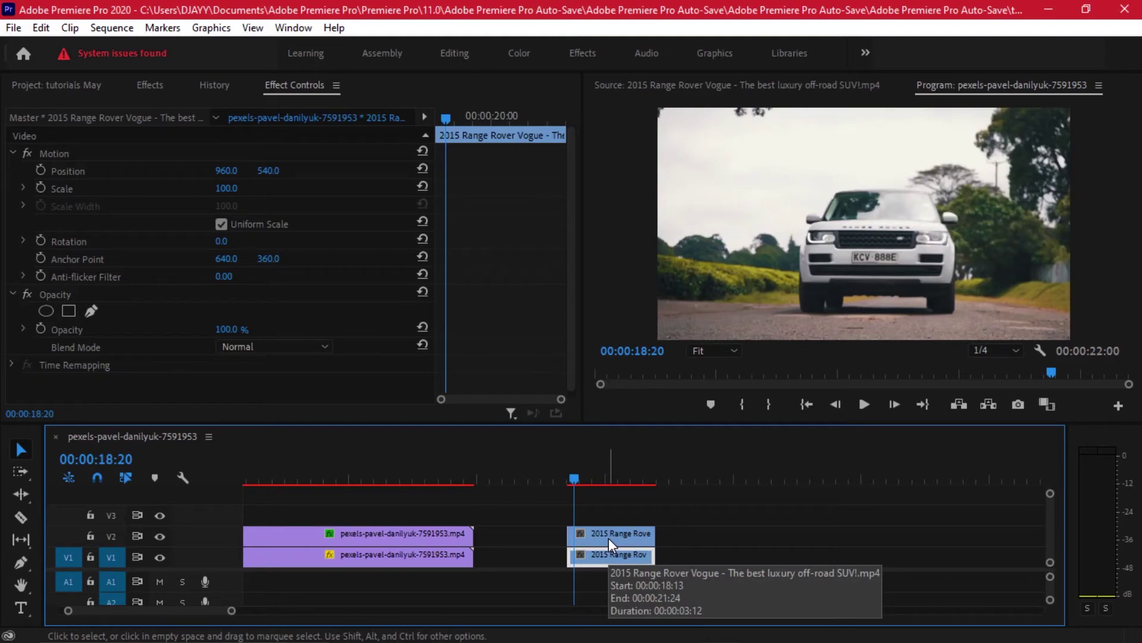
{"action": "left_click", "coordinate": [608, 538]}
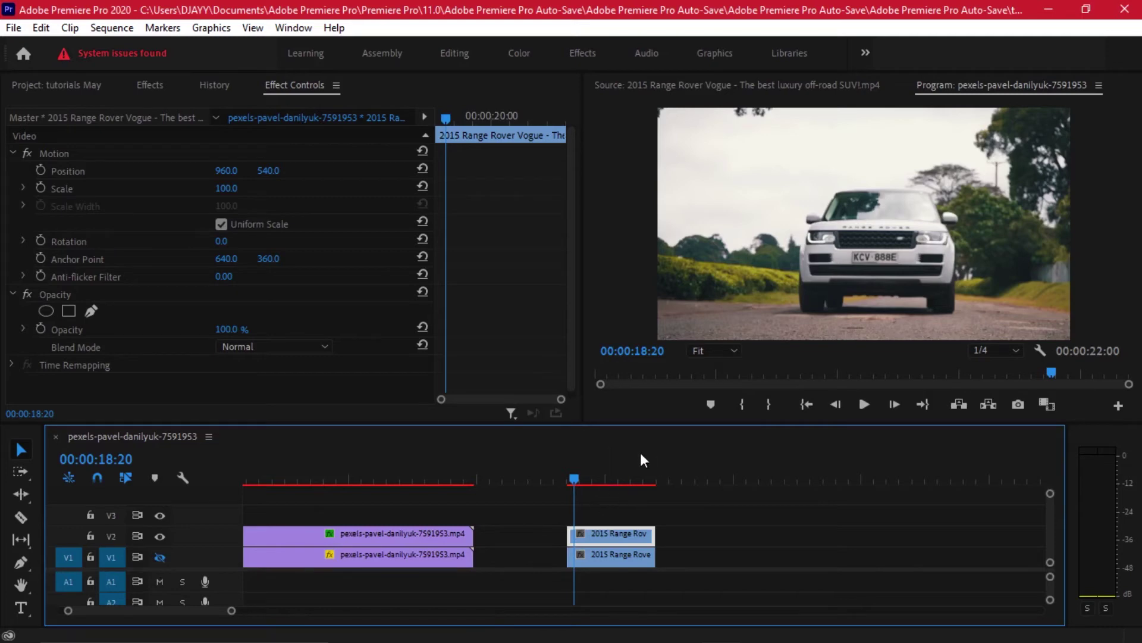
At 00:00:19:00, add a four-point polygon opacity mask to the Range Rover clip on V2 and shape it around the number plate
{"action": "left_click_drag", "start_coordinate": [573, 473], "coordinate": [578, 476]}
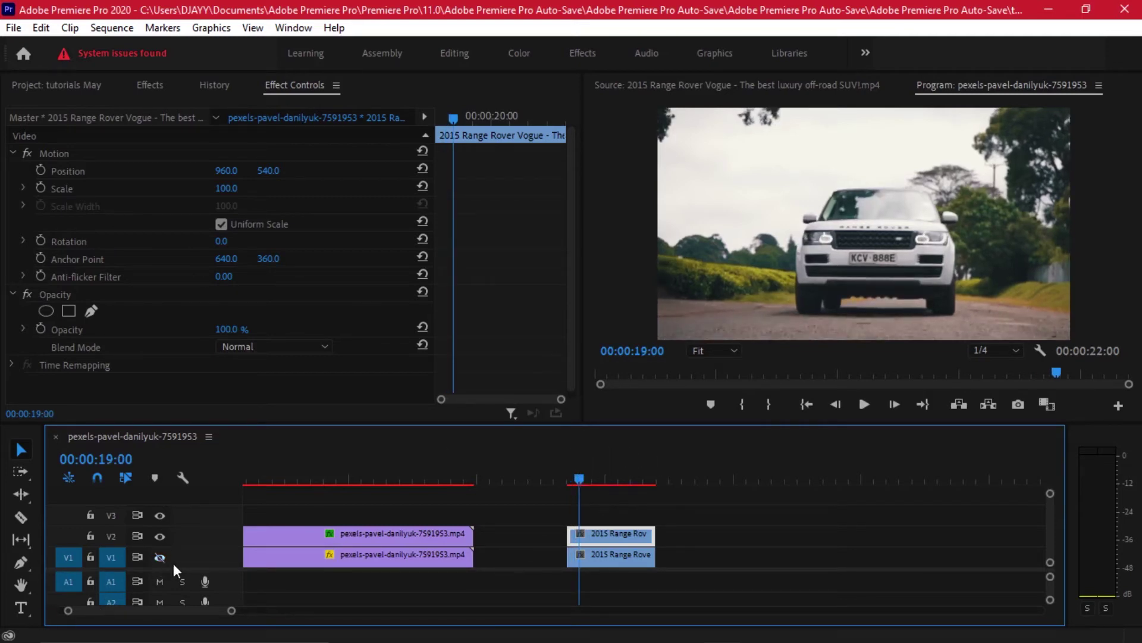
{"action": "left_click", "coordinate": [52, 296]}
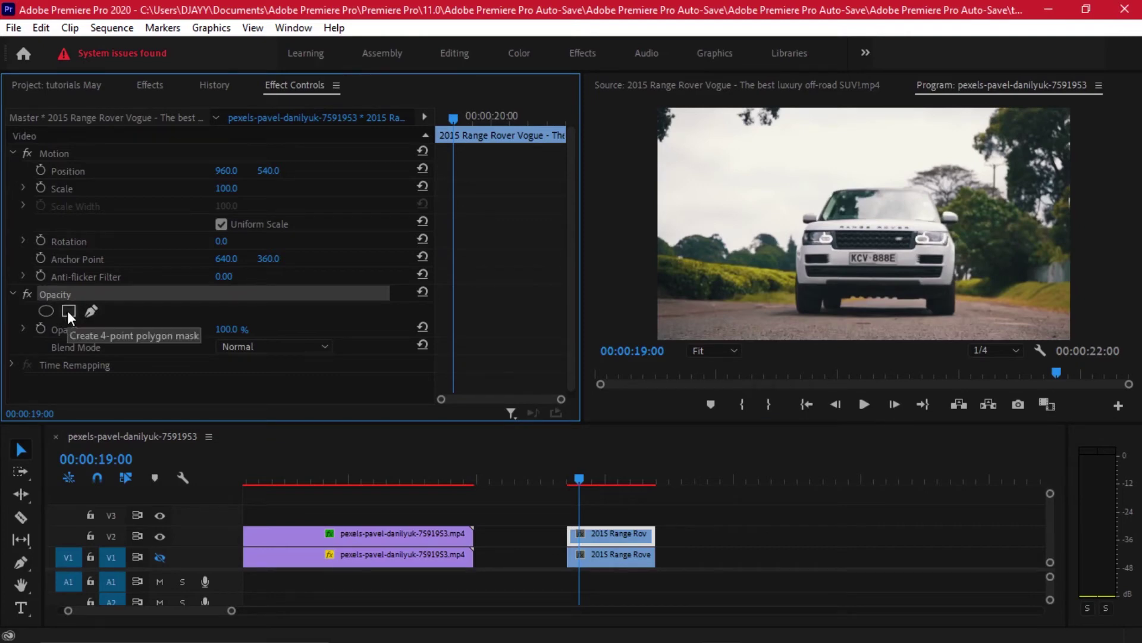
{"action": "left_click", "coordinate": [67, 310]}
{"action": "left_click_drag", "start_coordinate": [869, 214], "coordinate": [852, 251]}
{"action": "left_click_drag", "start_coordinate": [929, 296], "coordinate": [903, 249]}
{"action": "left_click_drag", "start_coordinate": [825, 296], "coordinate": [848, 255]}
Refine the mask's corner points at 50% zoom so they fit tightly around the number plate
{"action": "left_click", "coordinate": [716, 350]}
{"action": "left_click", "coordinate": [716, 434]}
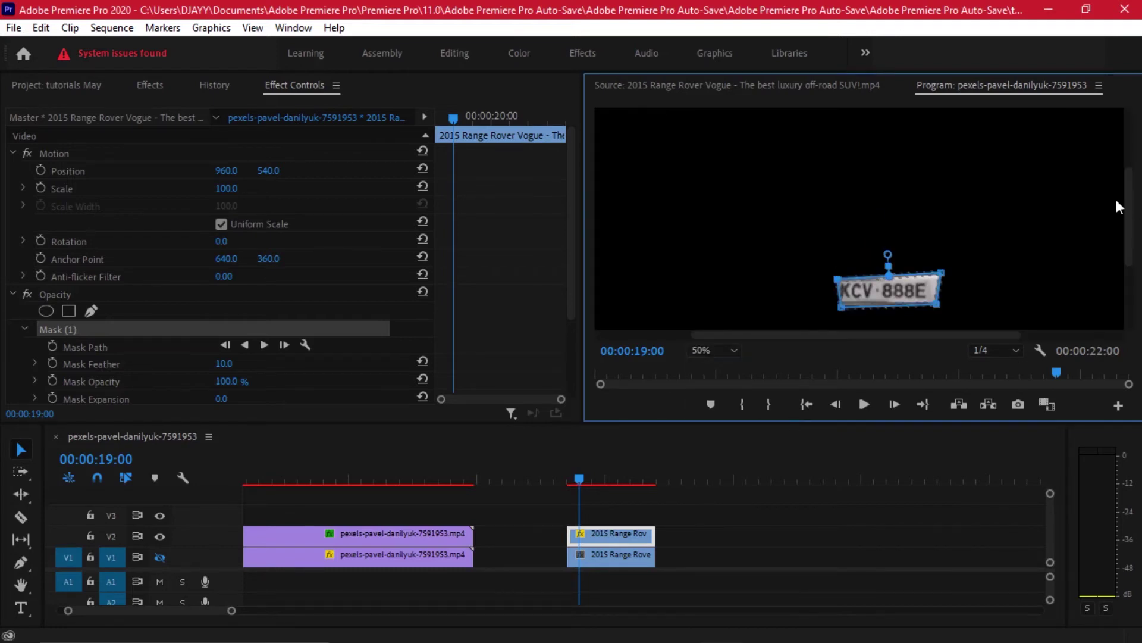
{"action": "left_click_drag", "start_coordinate": [1125, 202], "coordinate": [1125, 228]}
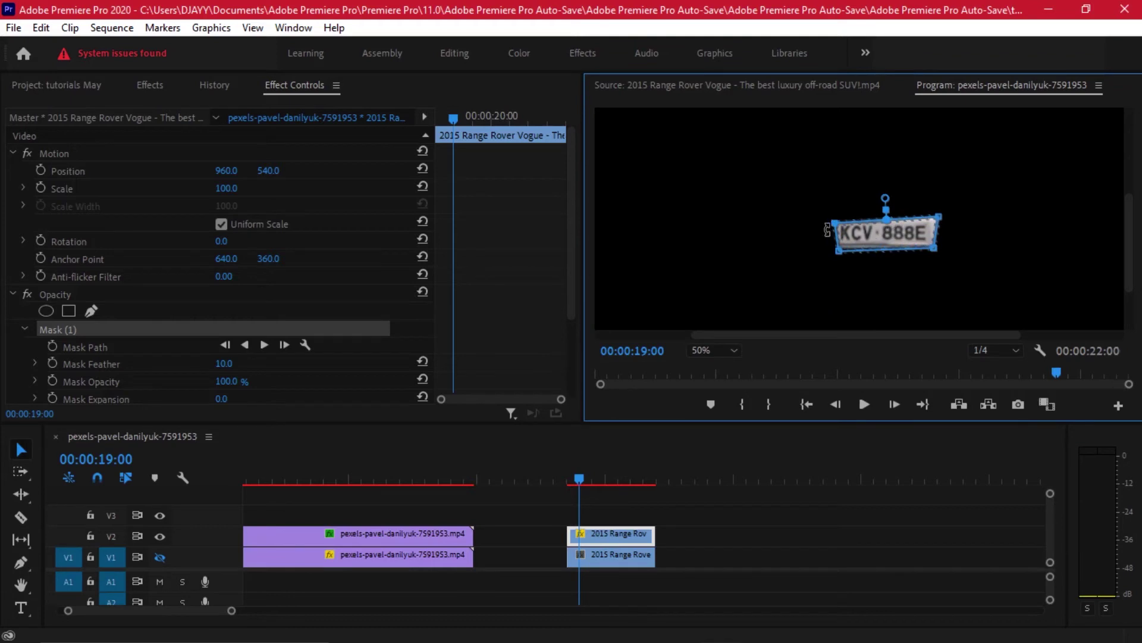
{"action": "left_click_drag", "start_coordinate": [837, 226], "coordinate": [835, 248]}
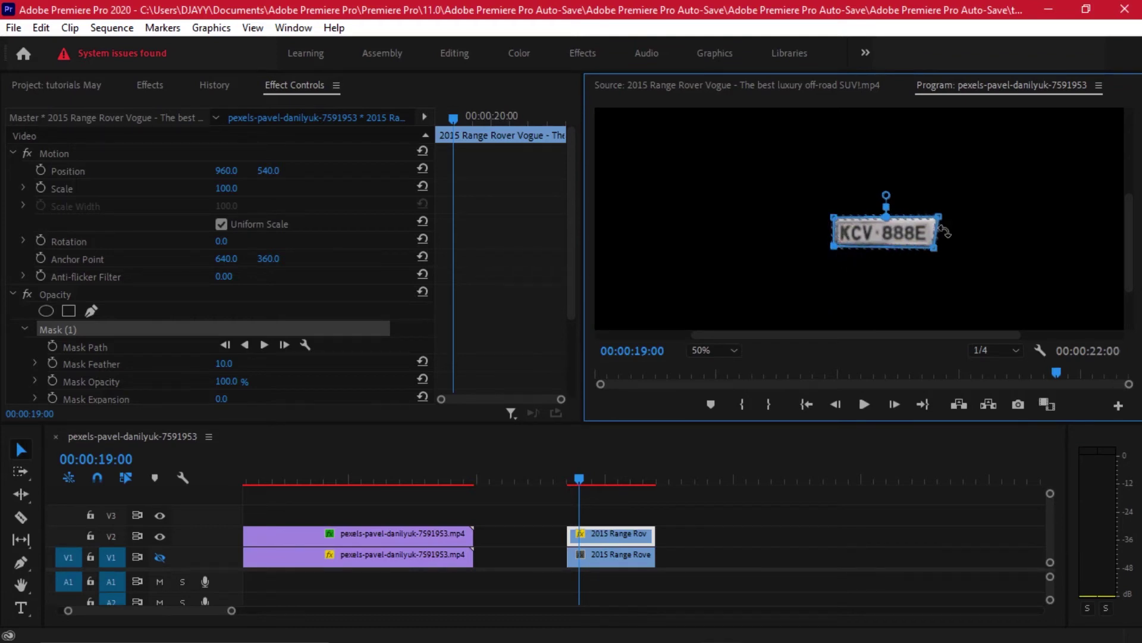
{"action": "left_click_drag", "start_coordinate": [936, 242], "coordinate": [942, 249]}
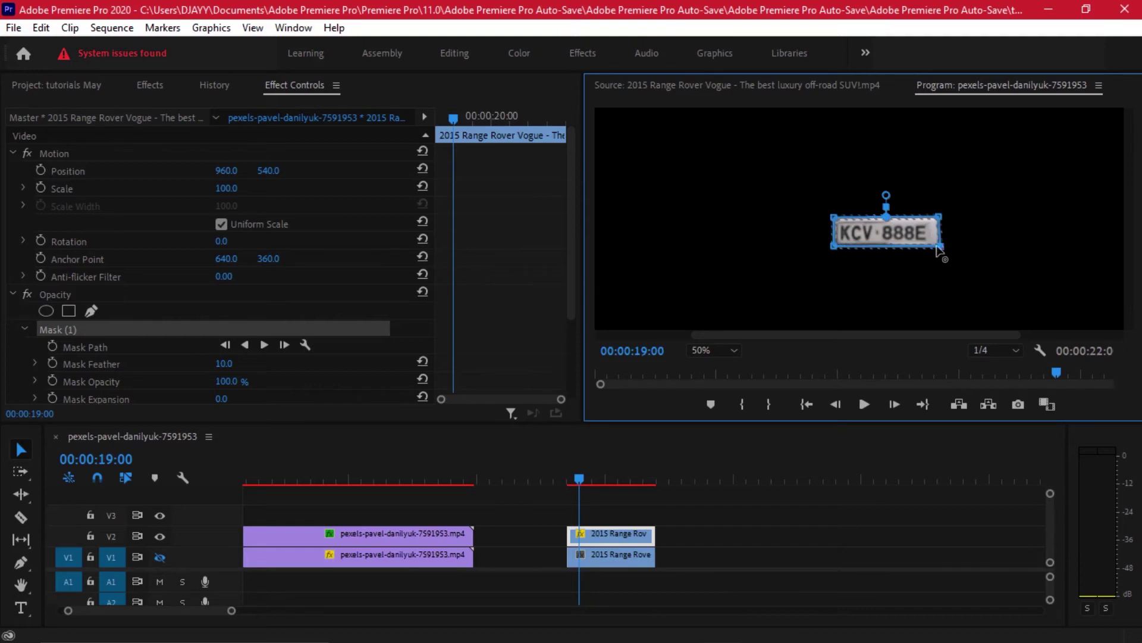
Set the number plate mask's Mask Feather to 4
{"action": "left_click", "coordinate": [229, 365]}
{"action": "type", "text": "4"}
{"action": "key", "text": "Return"}
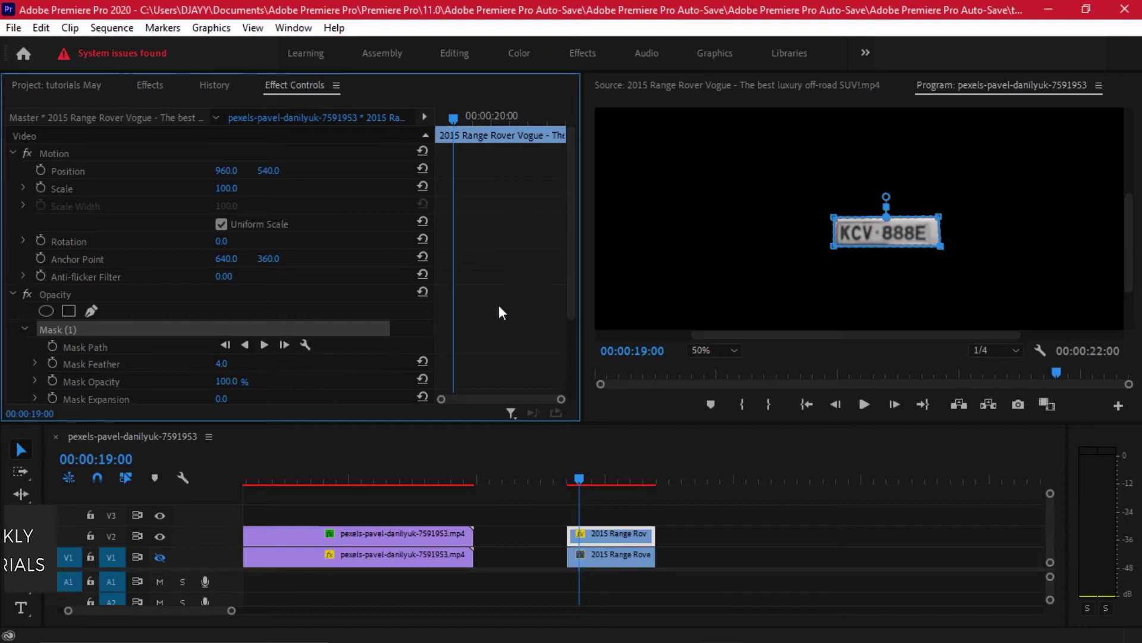
Enable Mask Path keyframing at 00:00:19:00, track the mask forward to the clip's end, and return the playhead to the clip's start
{"action": "left_click", "coordinate": [714, 350]}
{"action": "left_click", "coordinate": [711, 367]}
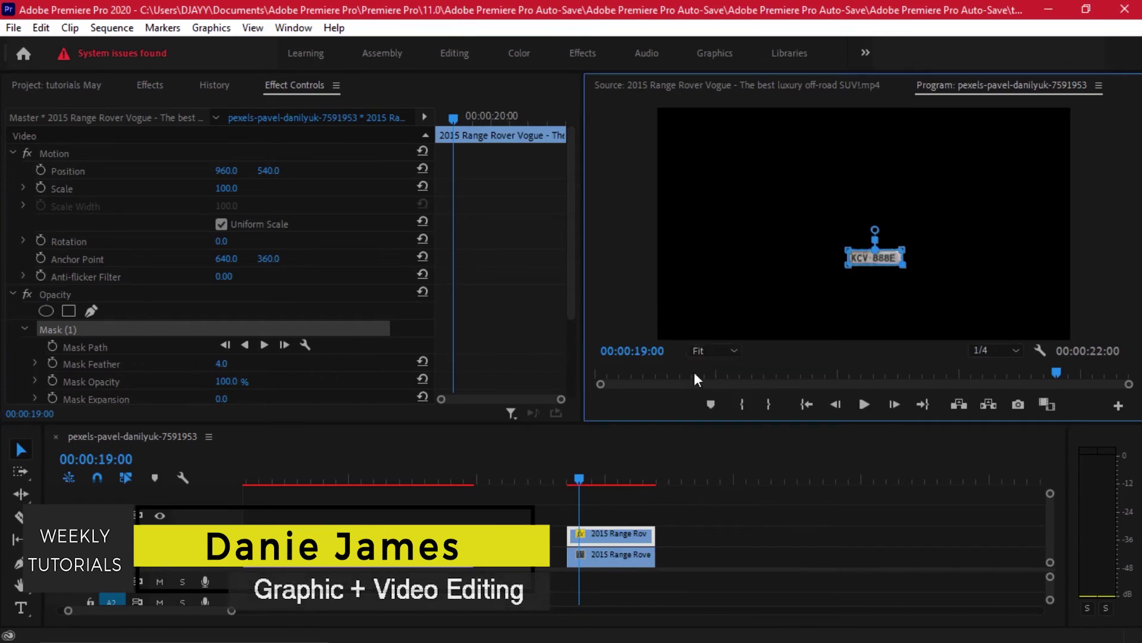
{"action": "left_click", "coordinate": [52, 346]}
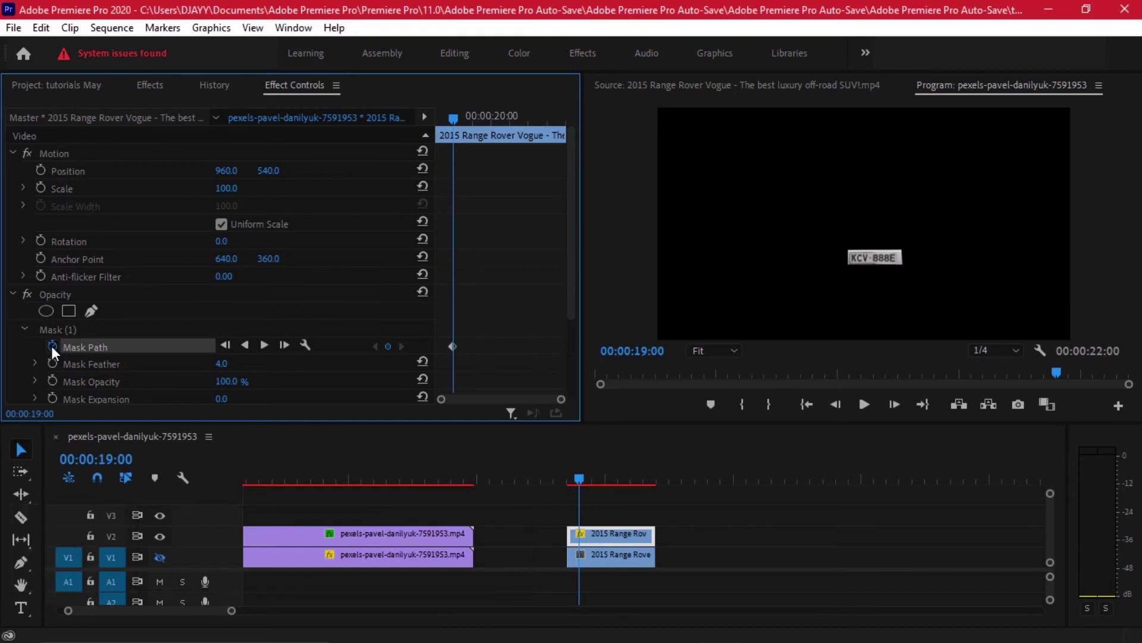
{"action": "left_click", "coordinate": [262, 347]}
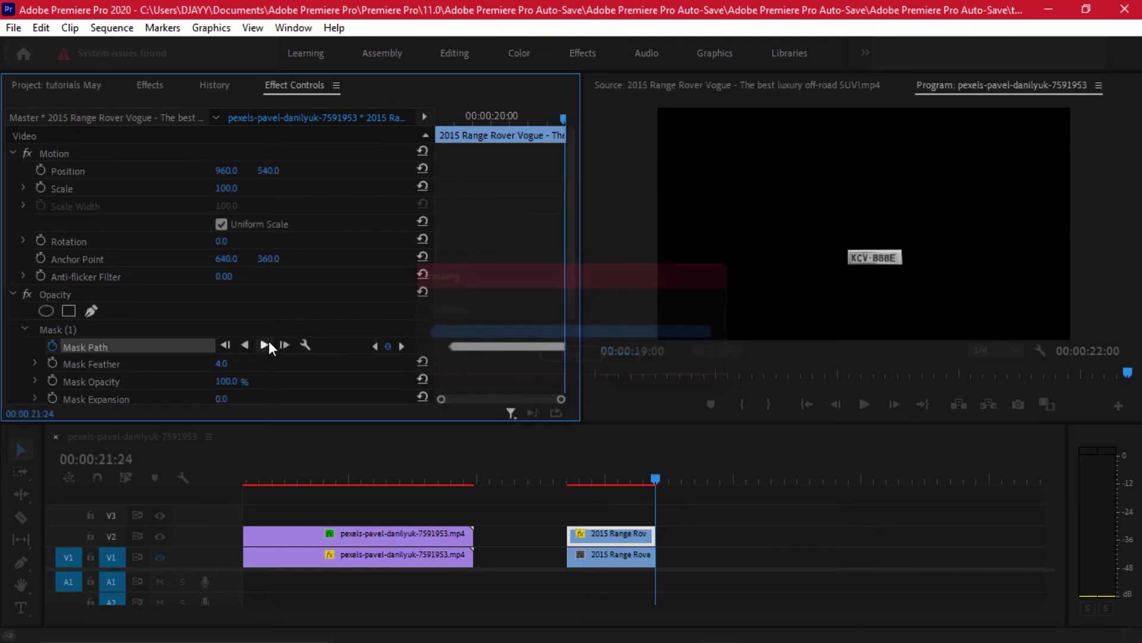
{"action": "mouse_move", "coordinate": [444, 113]}
{"action": "left_mouse_down"}
{"action": "mouse_move", "coordinate": [497, 108]}
{"action": "mouse_move", "coordinate": [571, 129]}
{"action": "mouse_move", "coordinate": [439, 117]}
{"action": "left_mouse_up"}
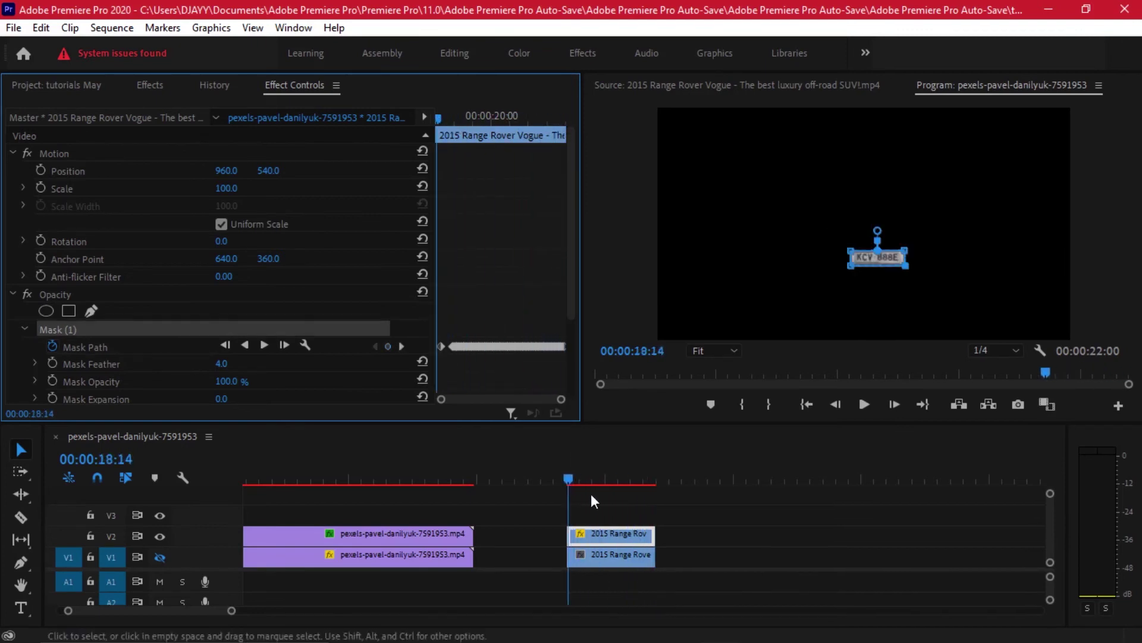
Show the V1 track and apply Camera Blur to the masked Range Rover clip on V2
{"action": "left_click", "coordinate": [159, 558]}
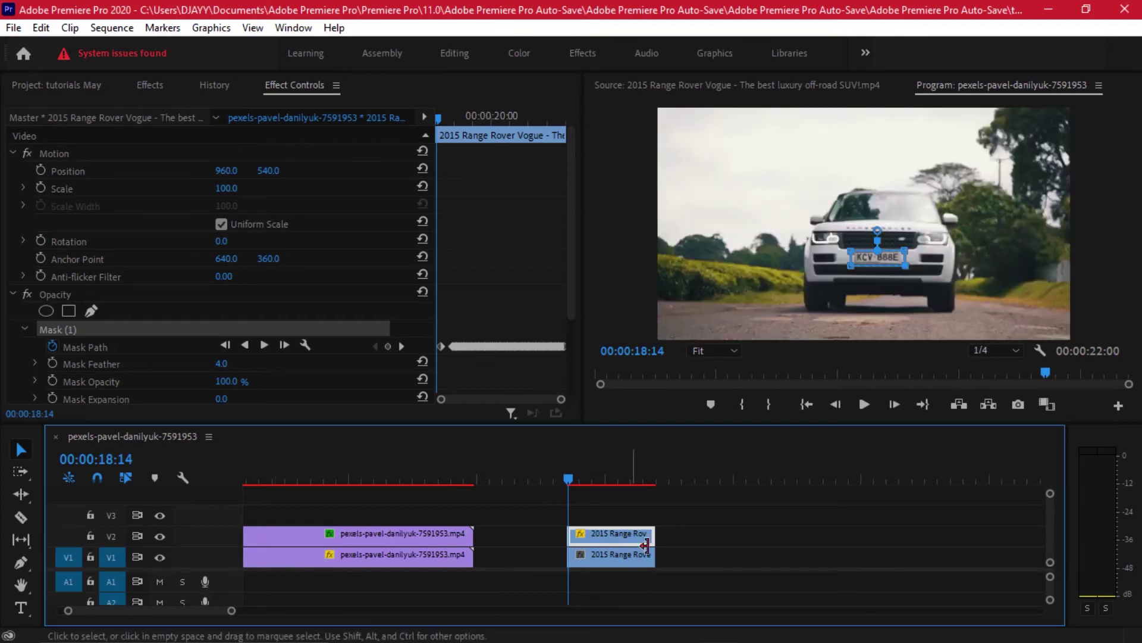
{"action": "left_click", "coordinate": [670, 524]}
{"action": "left_click", "coordinate": [610, 540]}
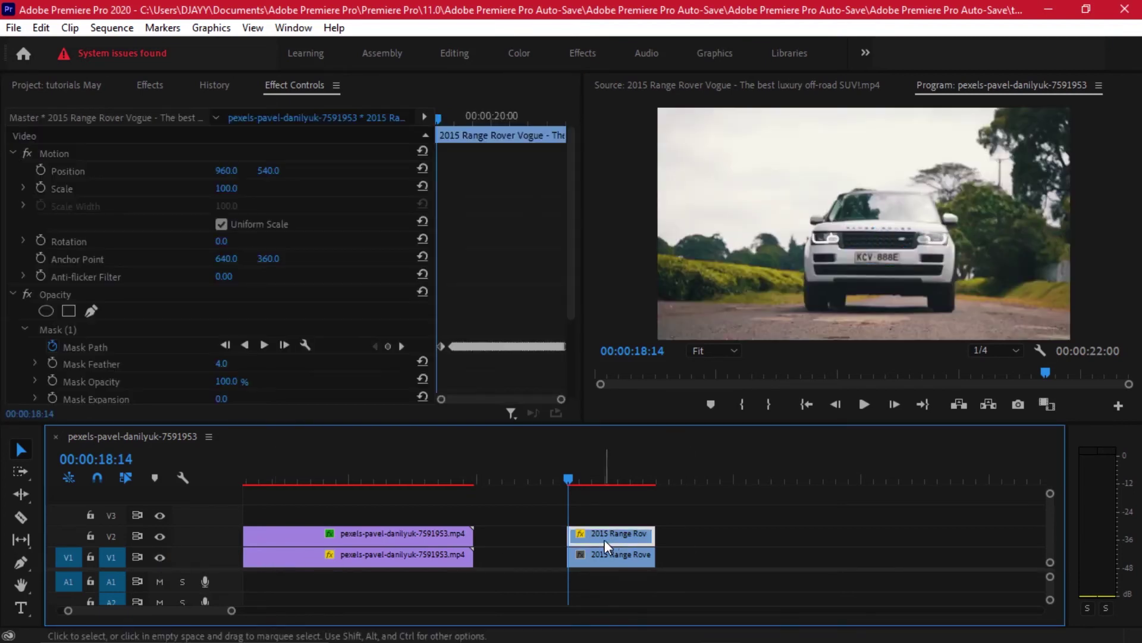
{"action": "left_click", "coordinate": [145, 87]}
{"action": "left_click_drag", "start_coordinate": [89, 232], "coordinate": [585, 538]}
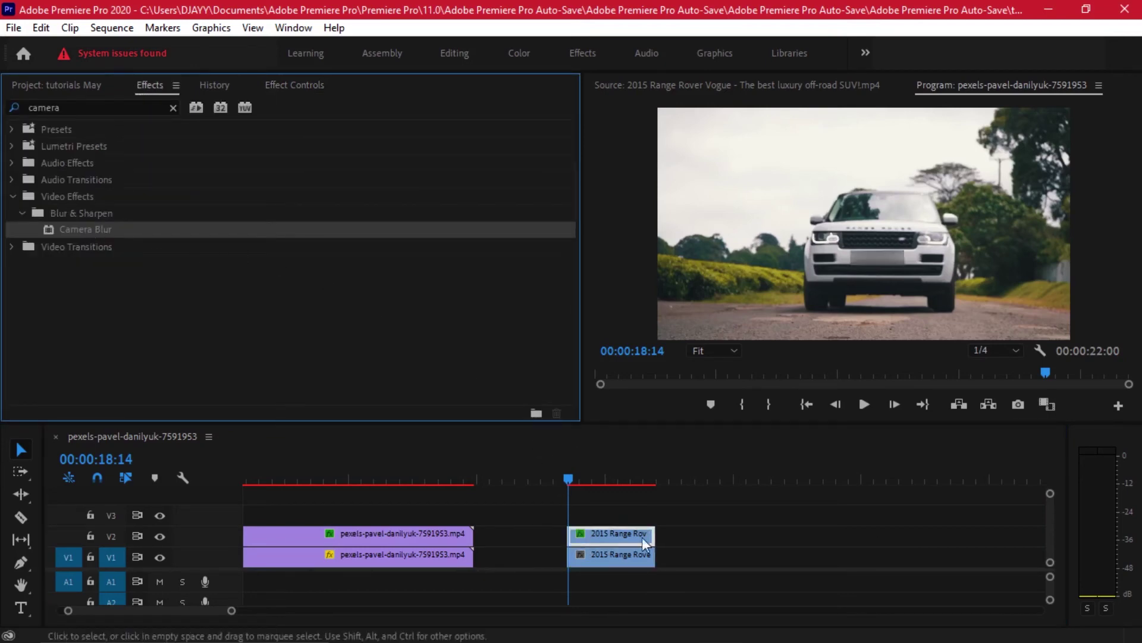
Set the Camera Blur's Percent Blur to 6 on the masked Range Rover clip
{"action": "left_click", "coordinate": [311, 87]}
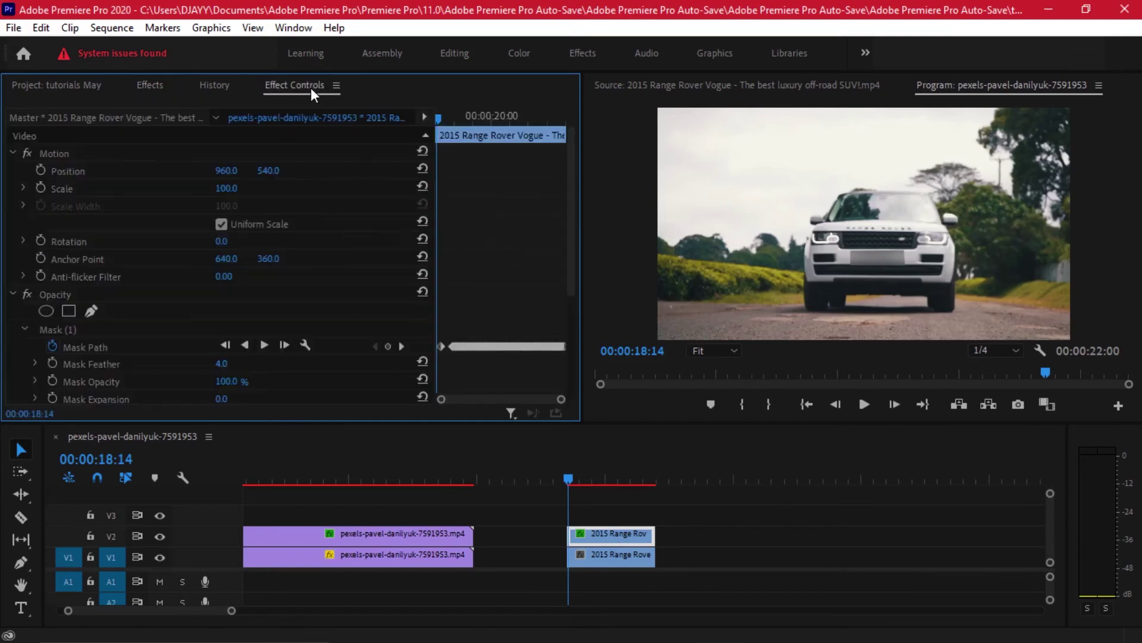
{"action": "scroll", "coordinate": [514, 253], "scroll_direction": "down", "scroll_amount": 3}
{"action": "scroll", "coordinate": [521, 286], "scroll_direction": "down", "scroll_amount": 3}
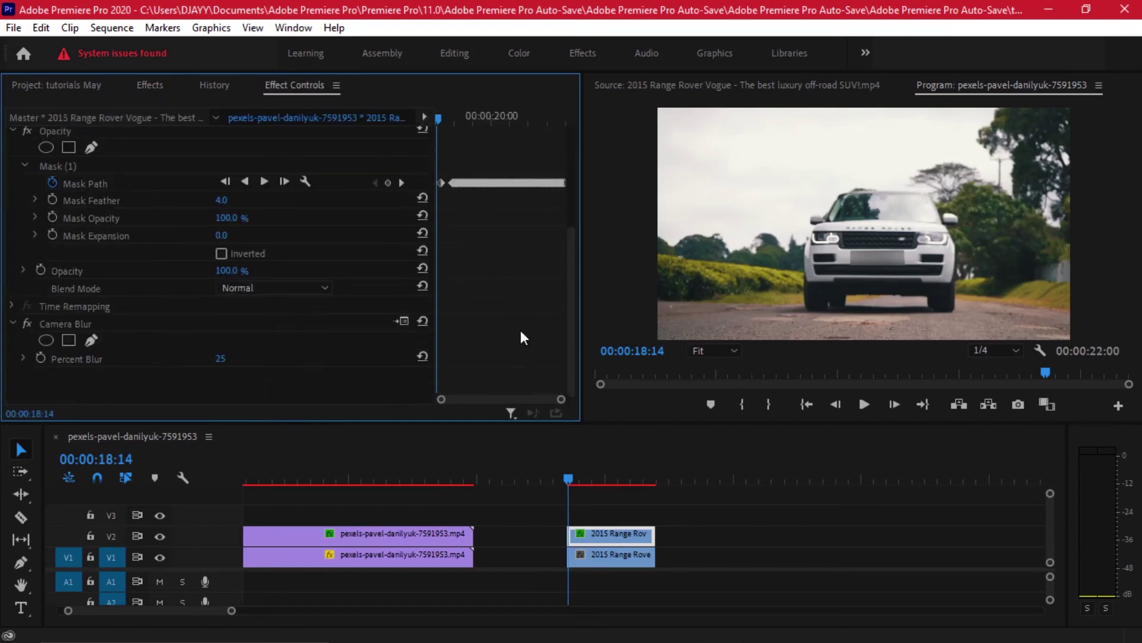
{"action": "left_click", "coordinate": [221, 357]}
{"action": "type", "text": "6"}
{"action": "key", "text": "Return"}
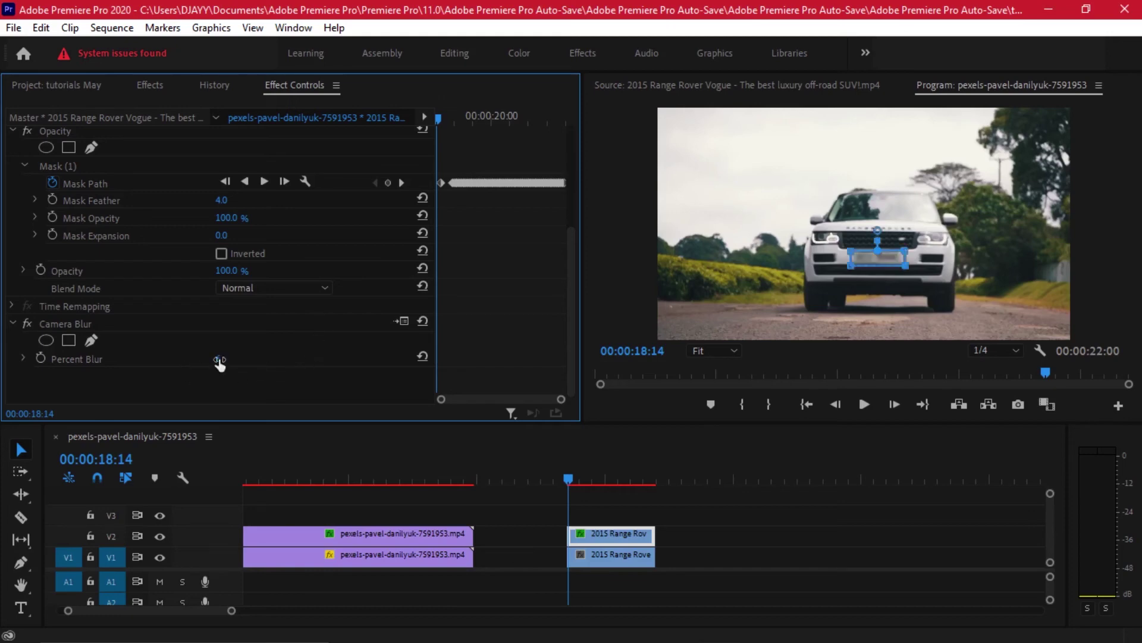
Play back the blurred number plate and set the Camera Blur's Percent Blur to 12 on the V2 Range Rover clip
{"action": "left_click", "coordinate": [695, 527]}
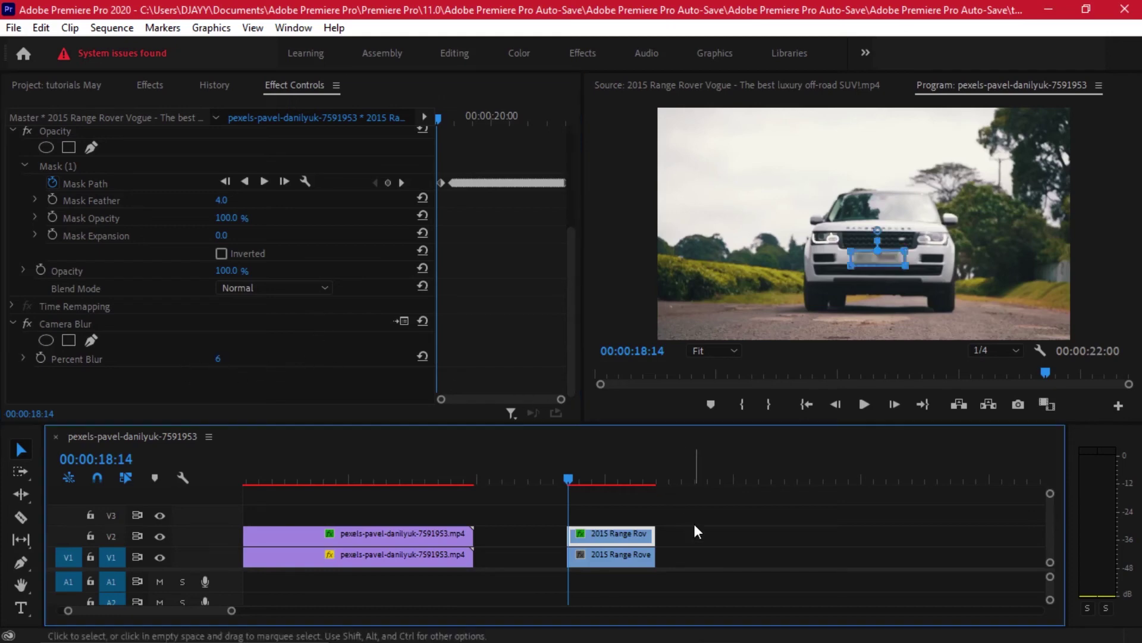
{"action": "left_click", "coordinate": [864, 405]}
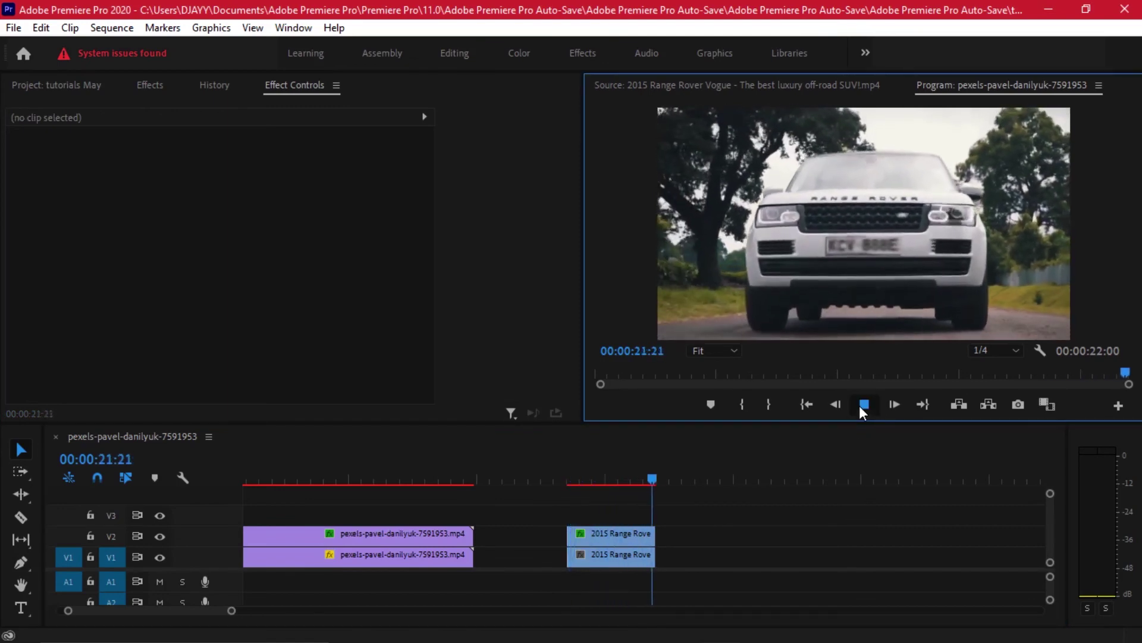
{"action": "left_click_drag", "start_coordinate": [705, 480], "coordinate": [749, 479]}
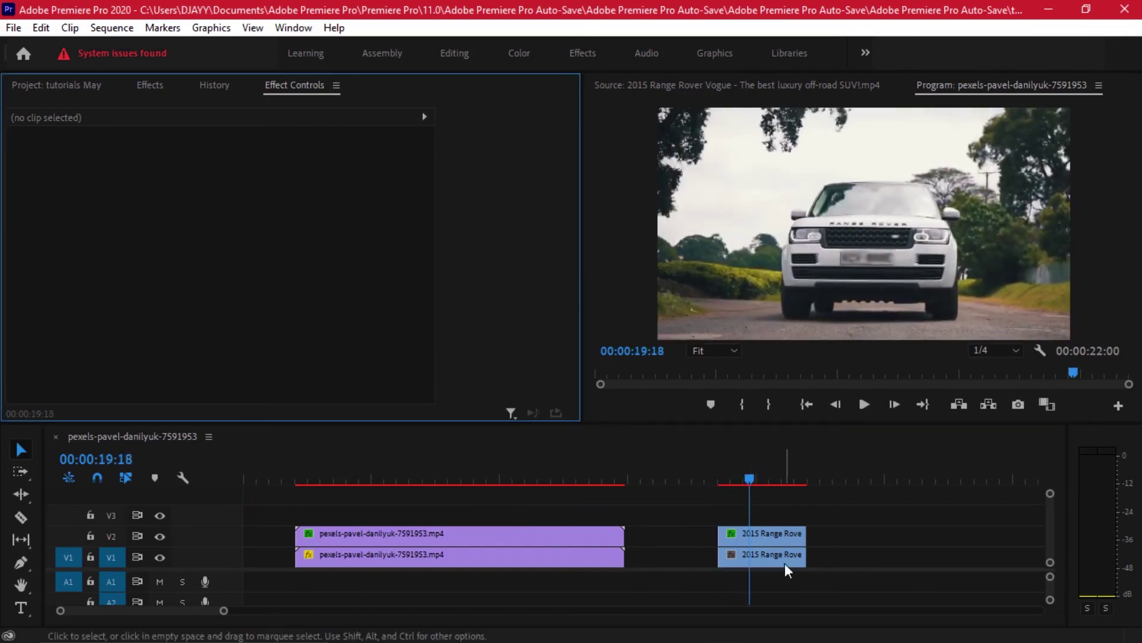
{"action": "left_click", "coordinate": [761, 534]}
{"action": "scroll", "coordinate": [450, 300], "scroll_direction": "down", "scroll_amount": 5}
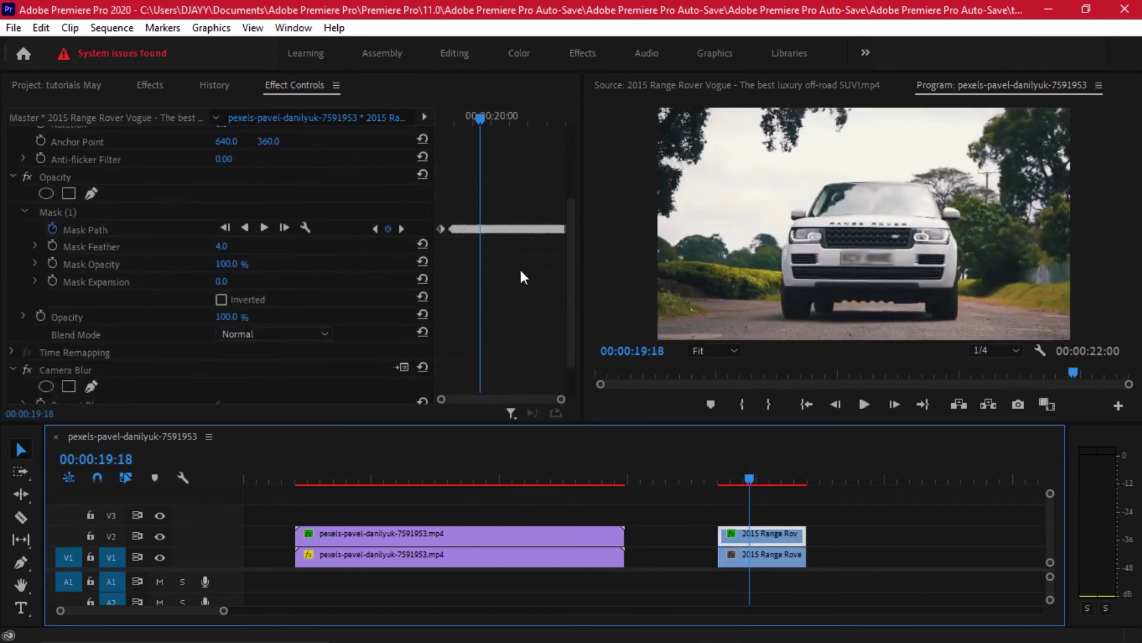
{"action": "left_click", "coordinate": [221, 359]}
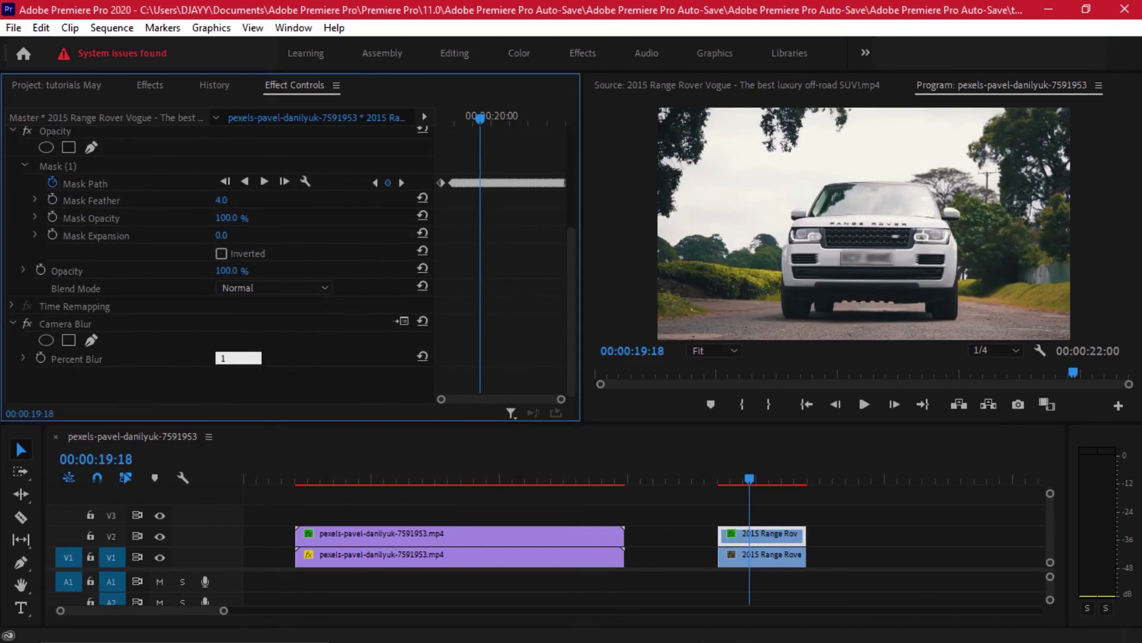
{"action": "type", "text": "12"}
{"action": "key", "text": "Return"}
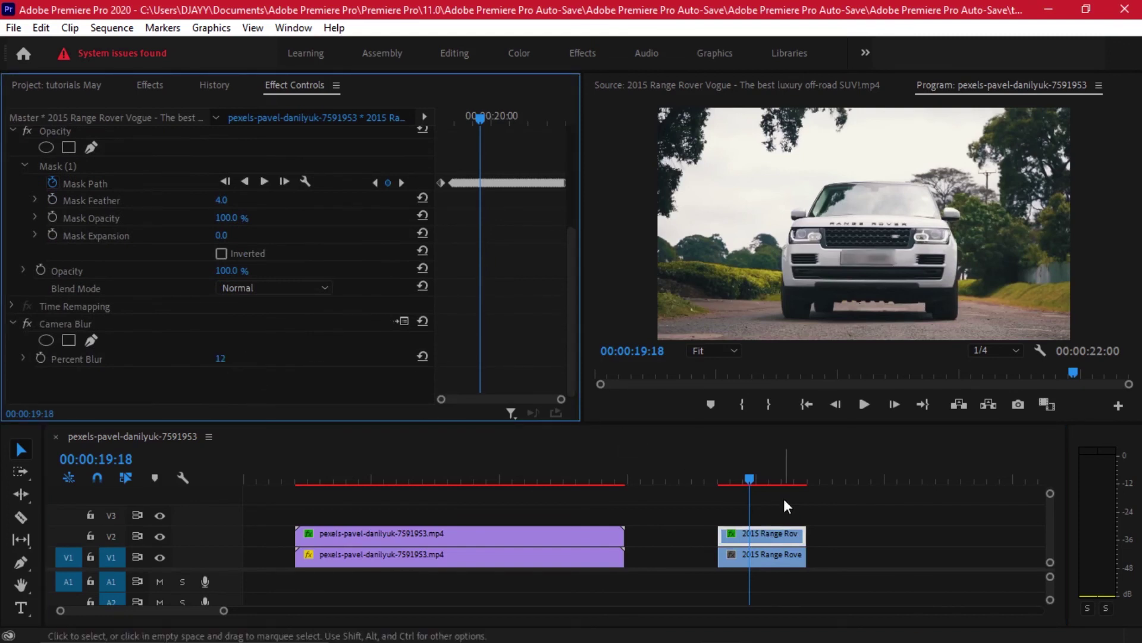